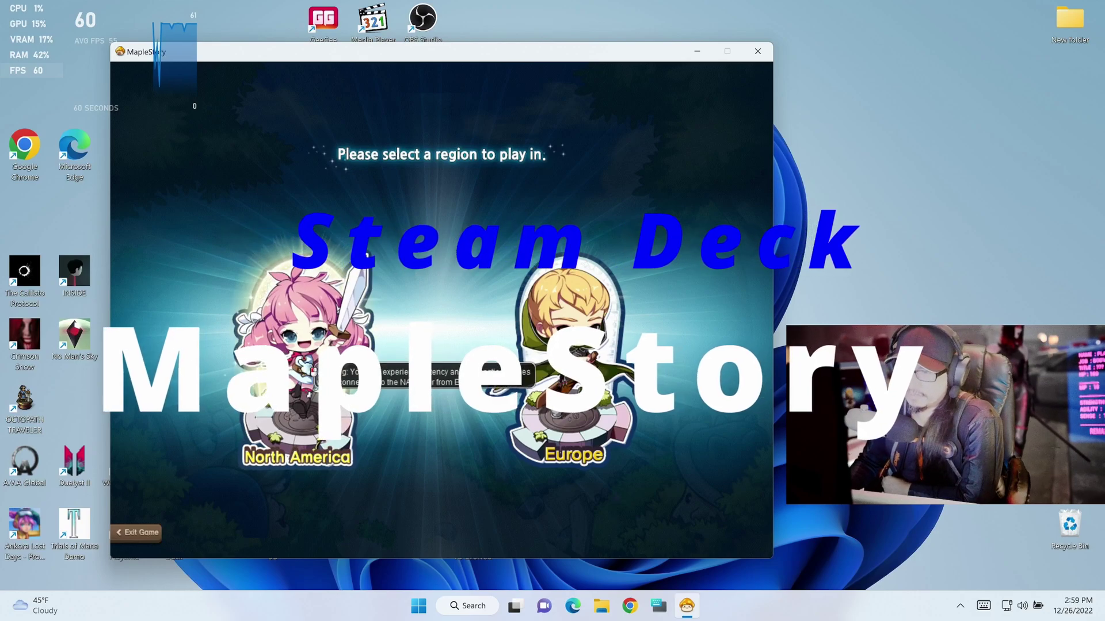
- Pick the North America region and reposition the game window
click(300, 282)
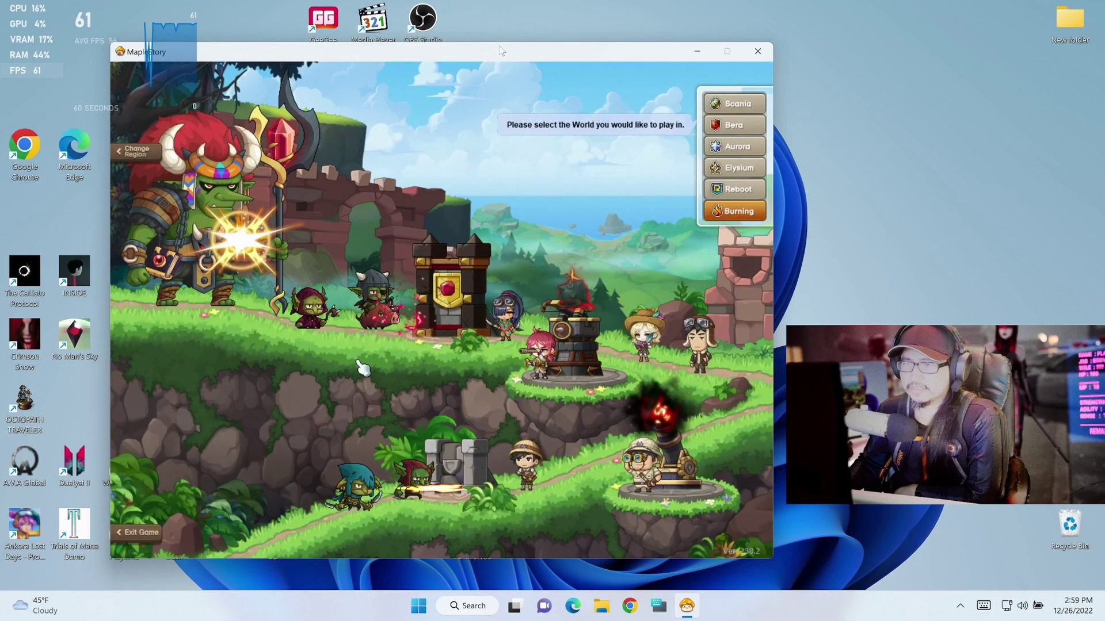
mouse_move(491, 50)
mouse_down()
mouse_move(542, 41)
mouse_move(516, 33)
mouse_up()
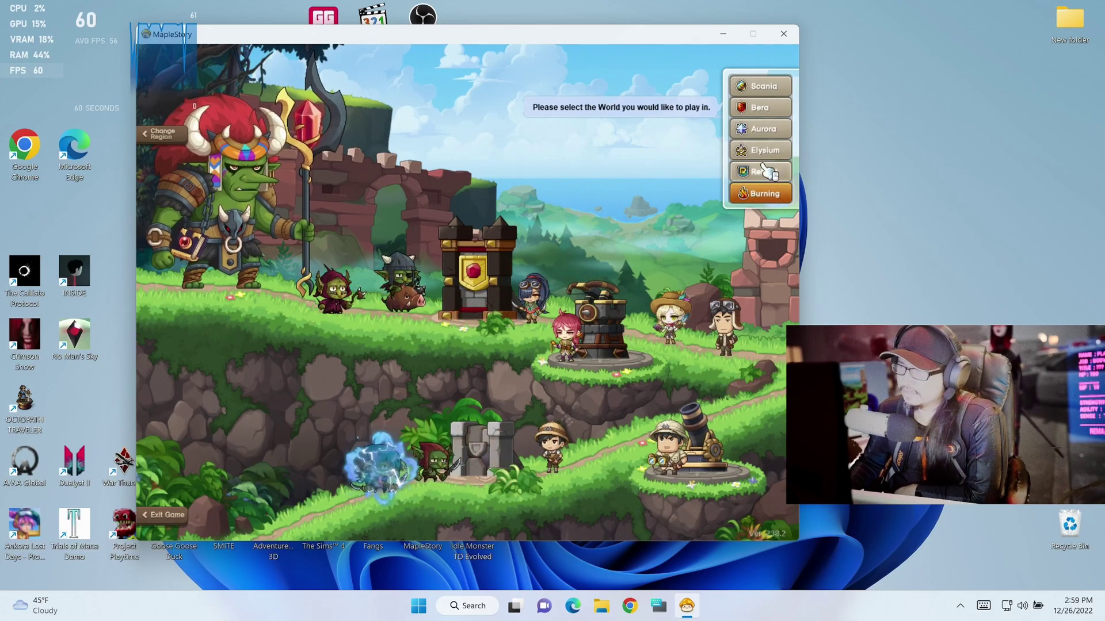
- Compare Scania, Bera, Elysium and Reboot, then connect to Burning world channel 1
click(764, 86)
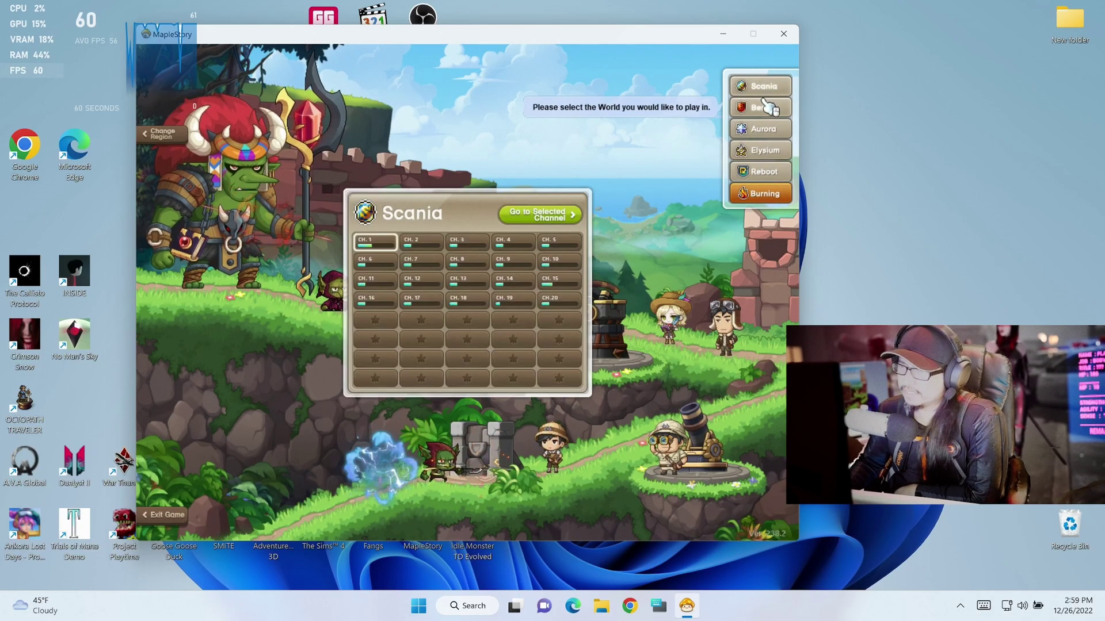
click(759, 107)
click(764, 149)
click(763, 128)
click(764, 150)
click(763, 171)
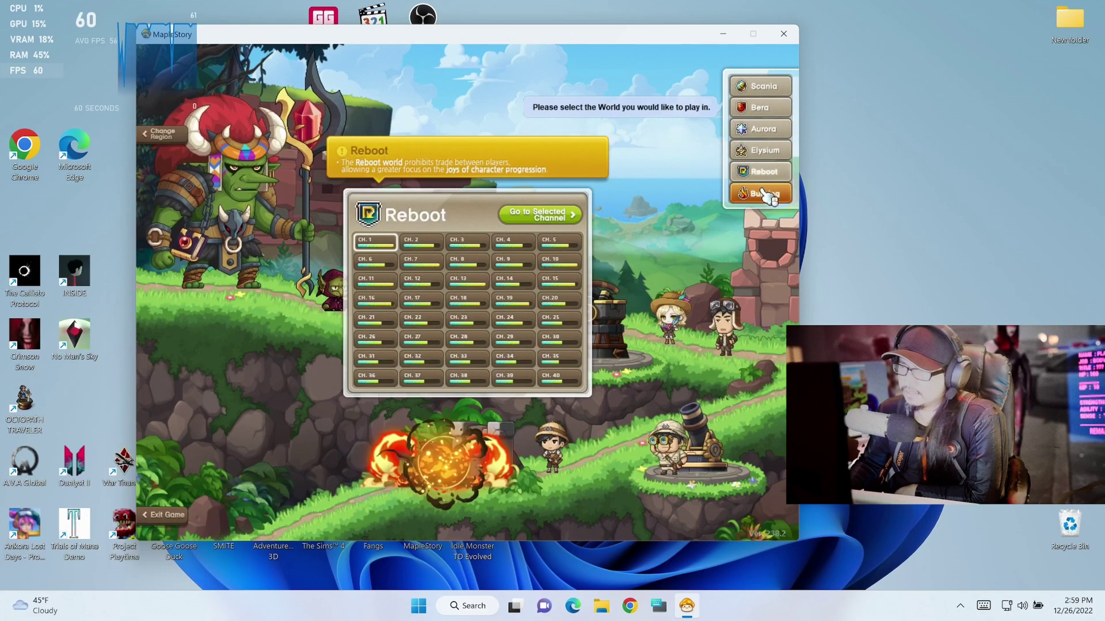
click(764, 194)
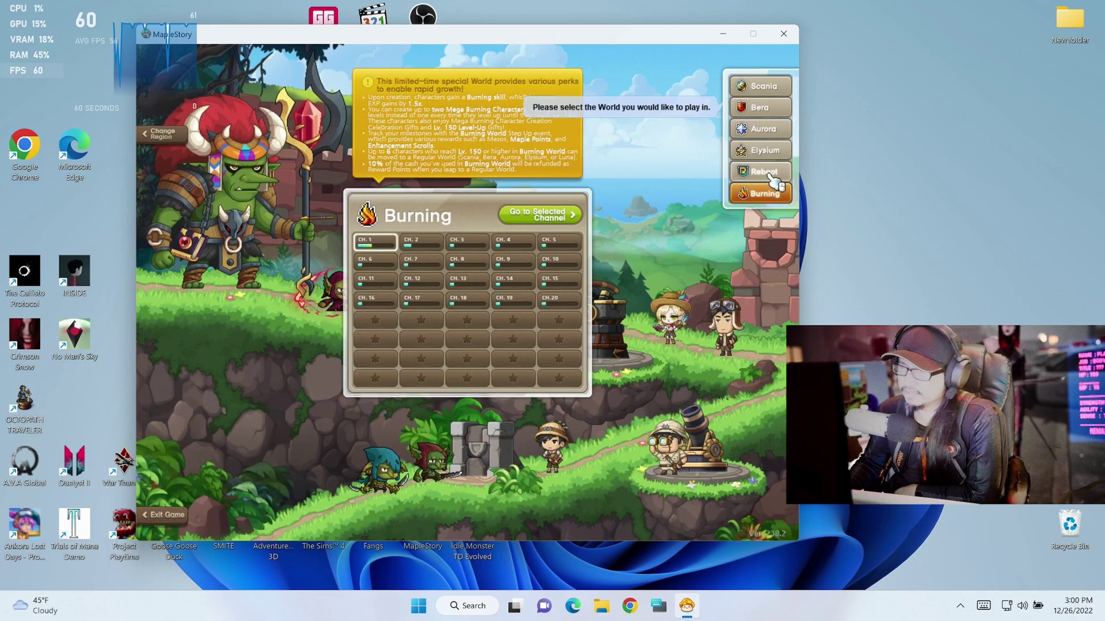
click(540, 214)
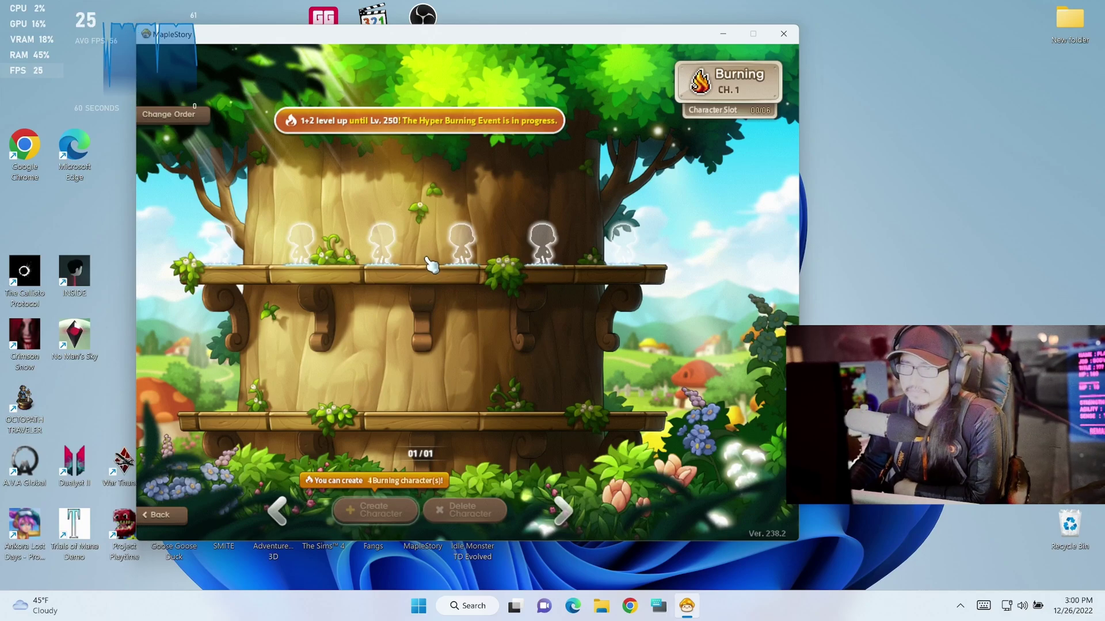
mouse_move(729, 82)
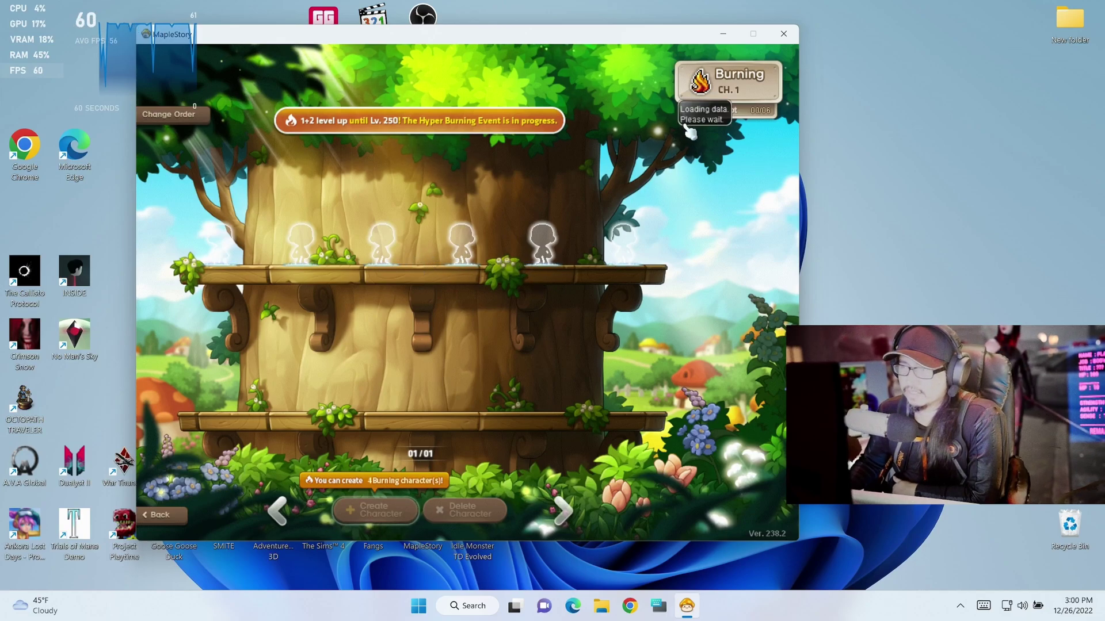
- Move the game window and start a new character in Burning world
drag(354, 35, 408, 38)
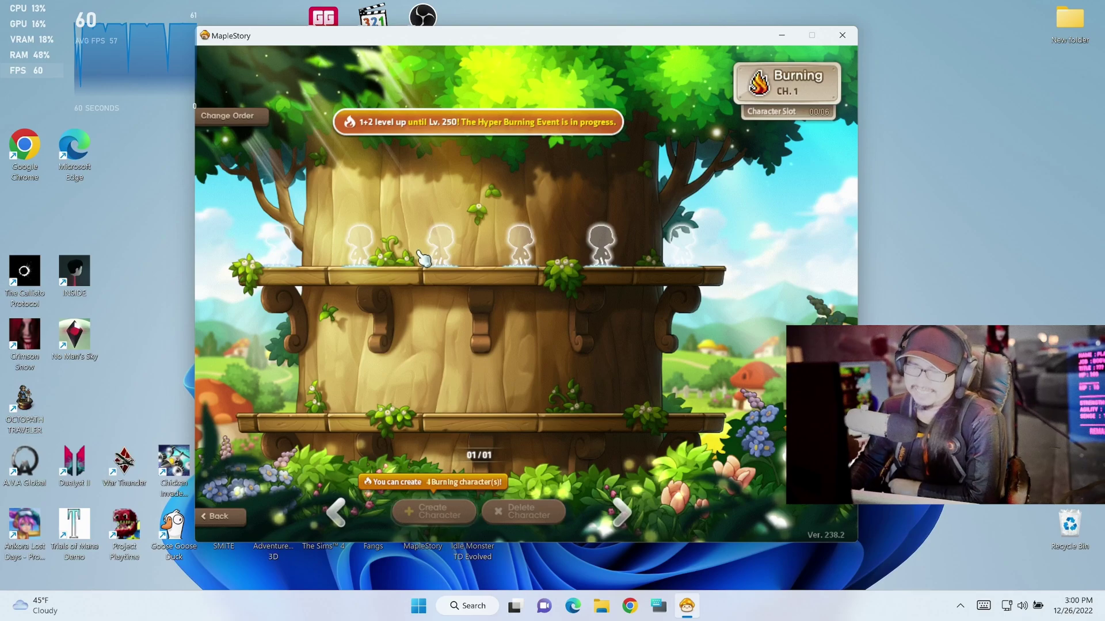
click(218, 517)
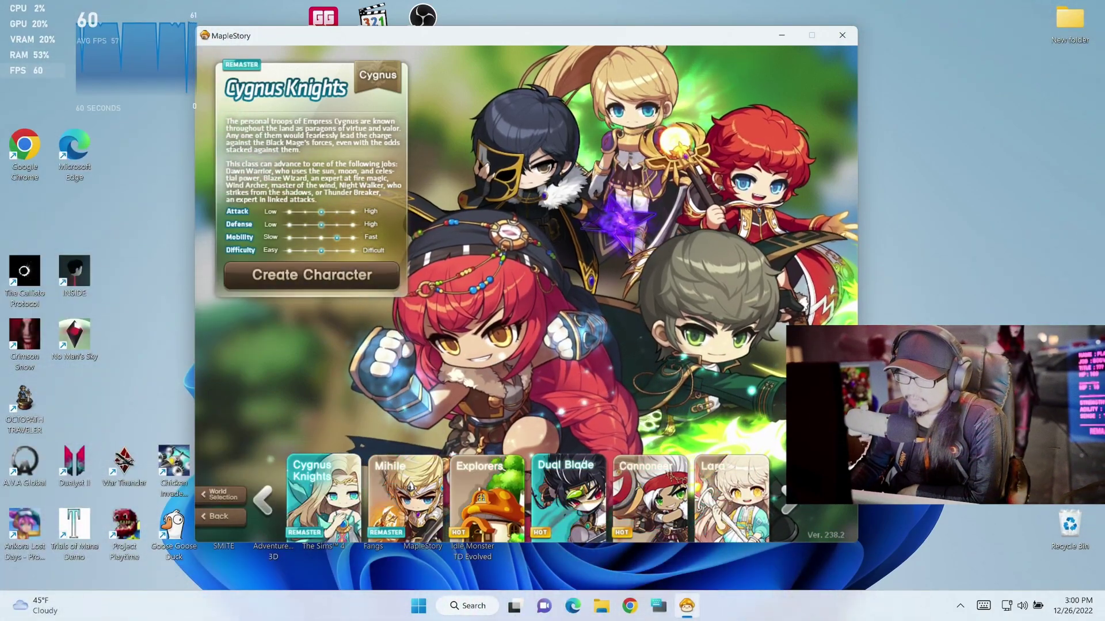
- Browse classes from Dual Blade and Cannoneer through Adele, Hoyoung, Ark and Cadena to Mercedes
click(567, 498)
click(649, 501)
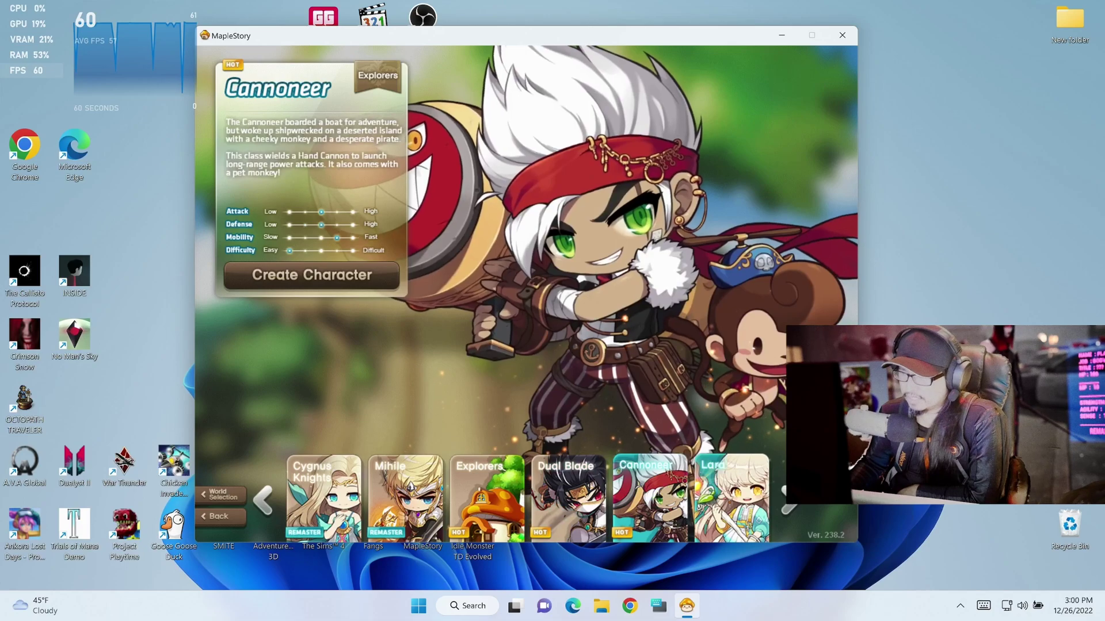
click(787, 502)
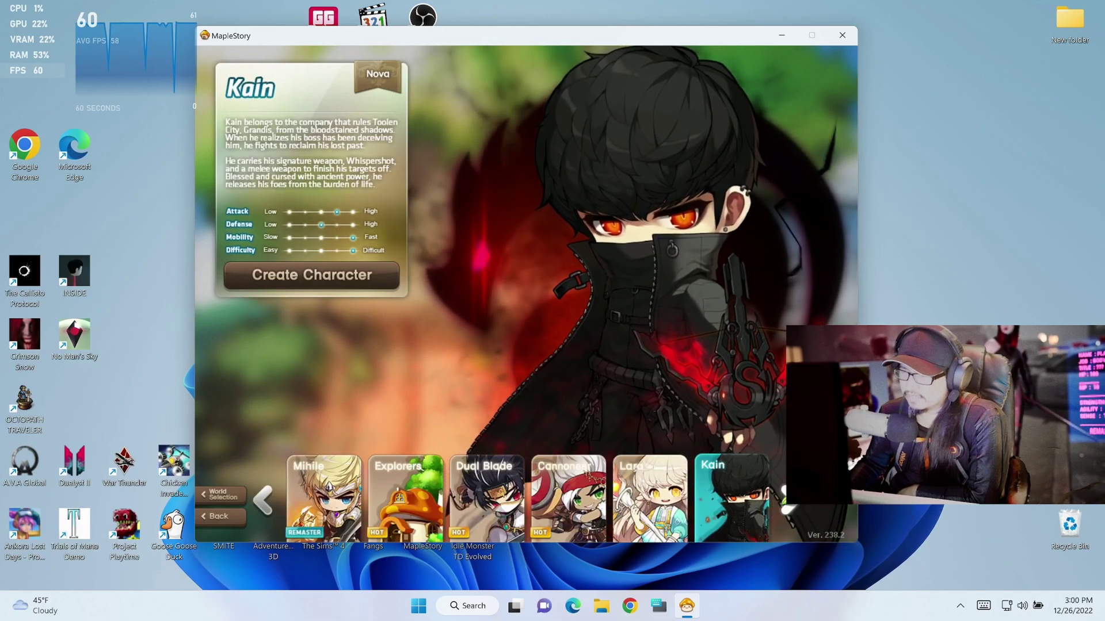
click(787, 503)
click(787, 502)
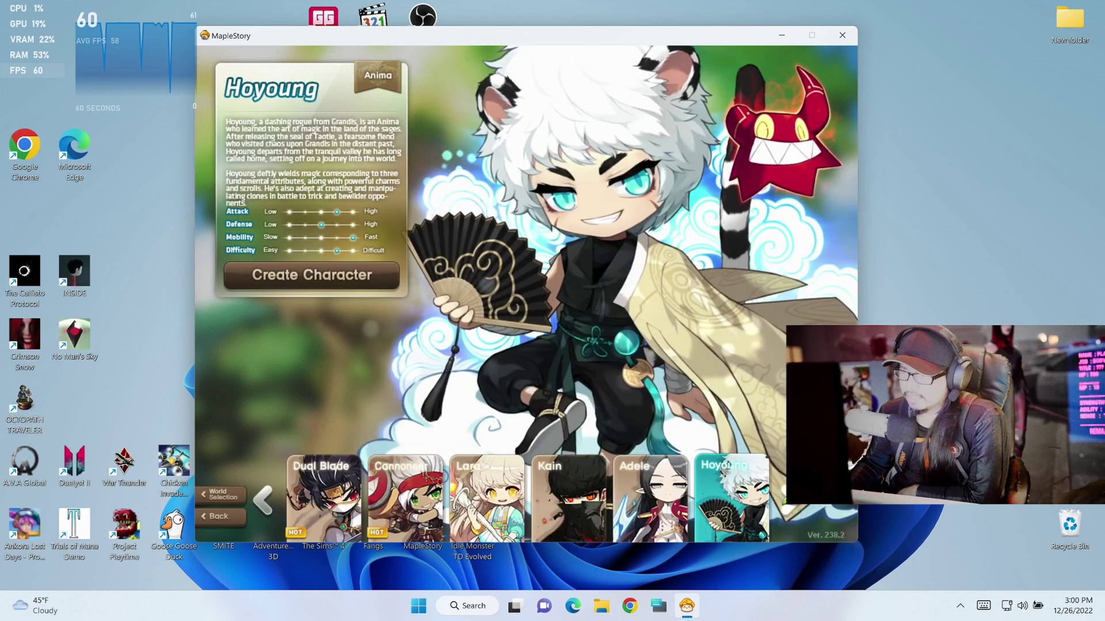
click(787, 503)
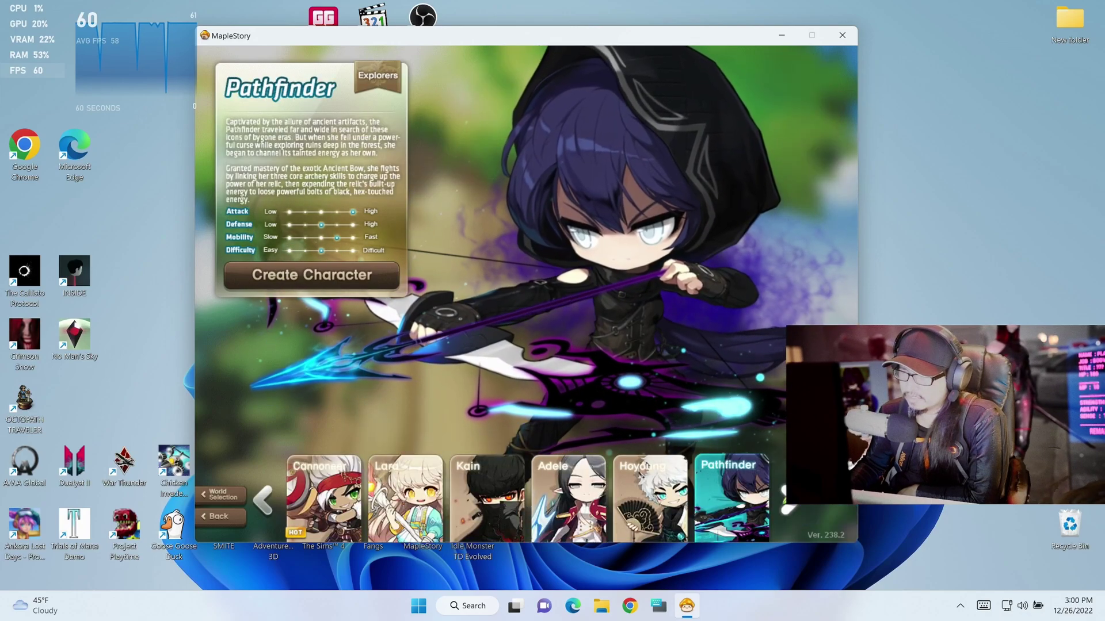
click(788, 502)
click(787, 502)
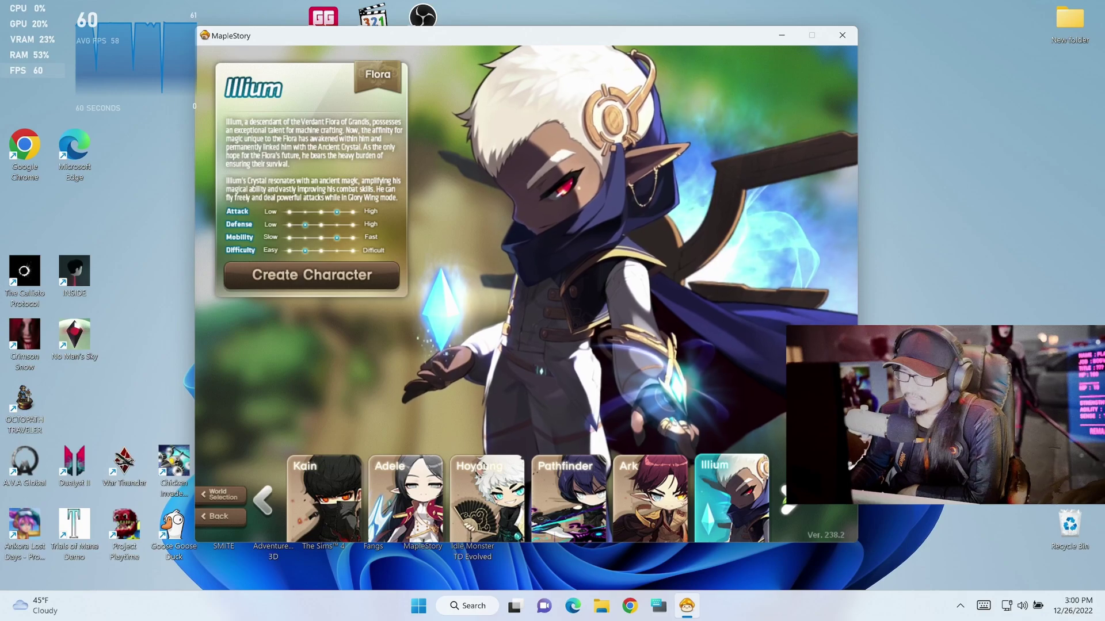
click(787, 502)
click(787, 502)
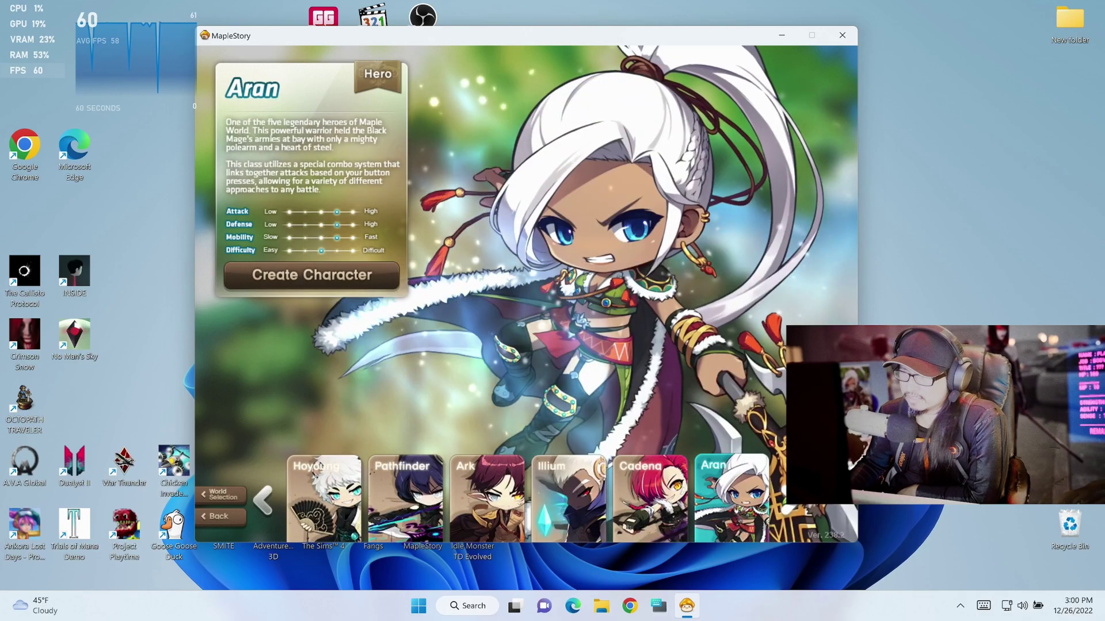
click(787, 503)
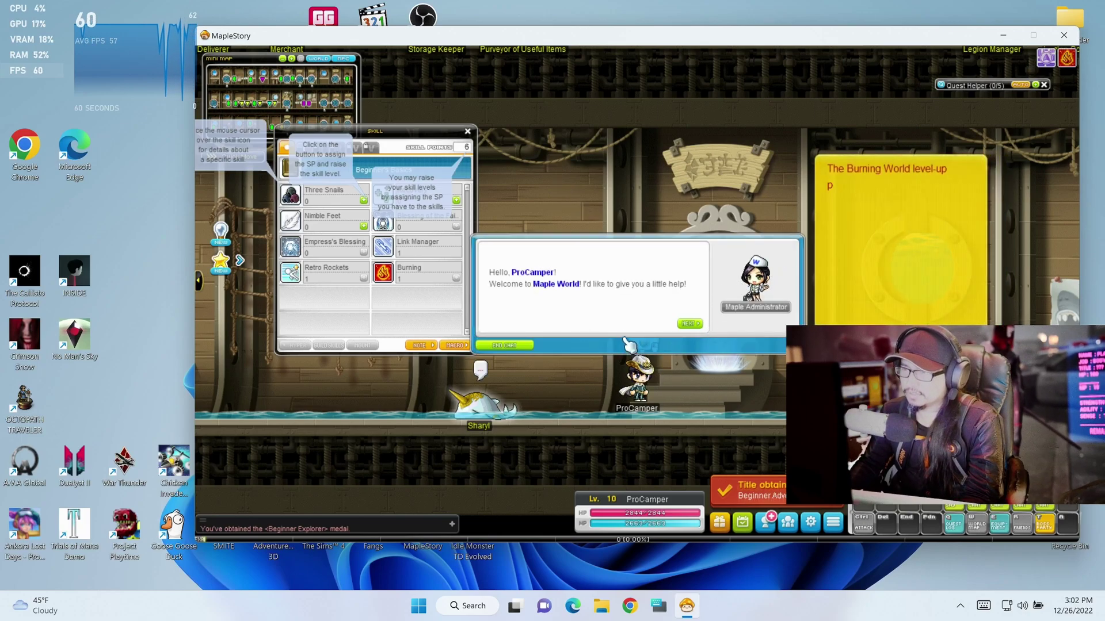
- Accept 10 Return Scroll - Nearest Town from the Maple Administrator and view the stats
click(689, 324)
click(688, 324)
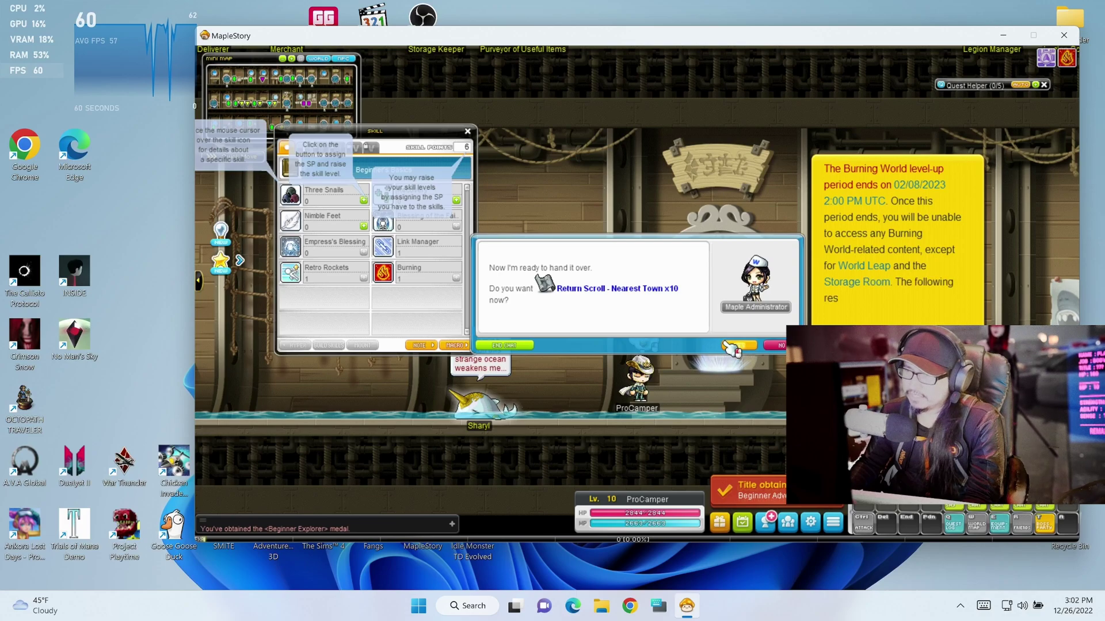
click(736, 346)
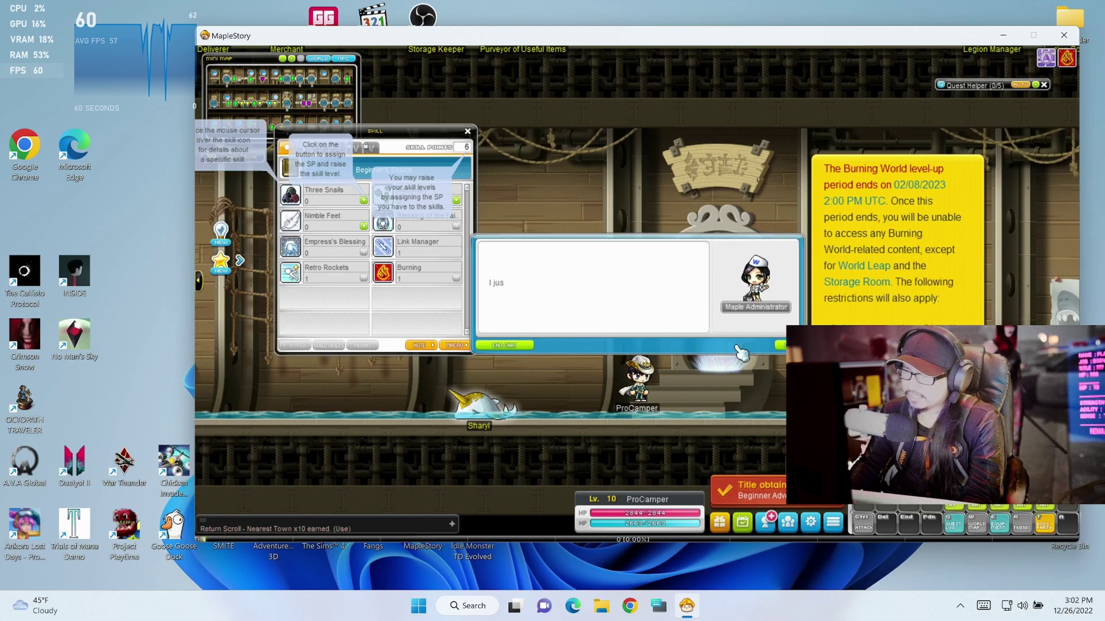
click(780, 348)
key(s)
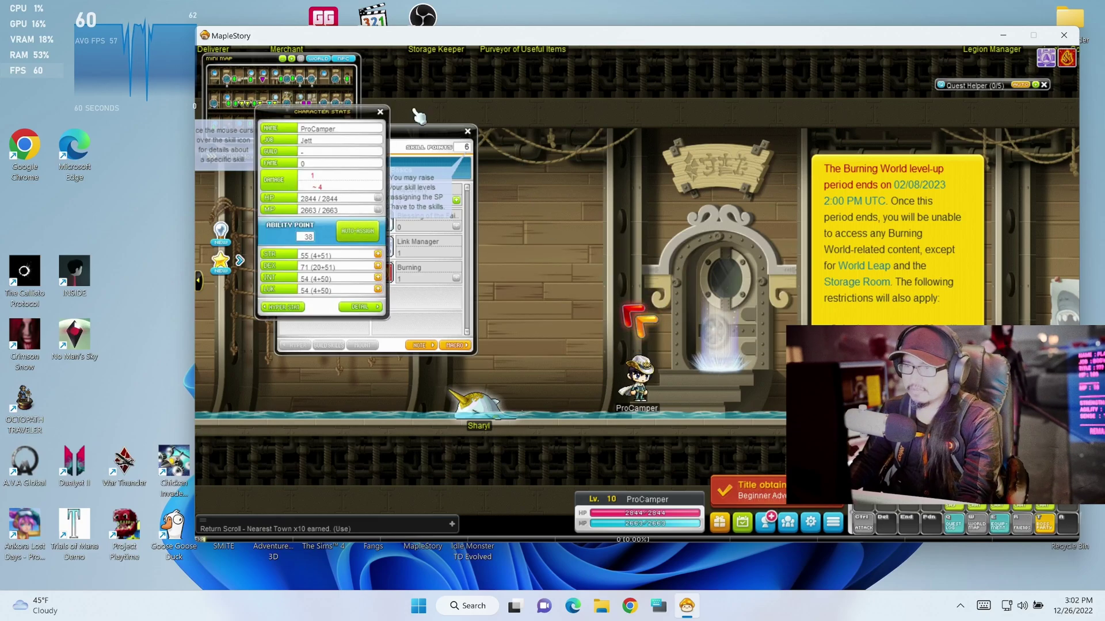
- Try reaching Root Abyss via the Dimensional Mirror, which is refused for requiring level 125
click(380, 112)
click(467, 132)
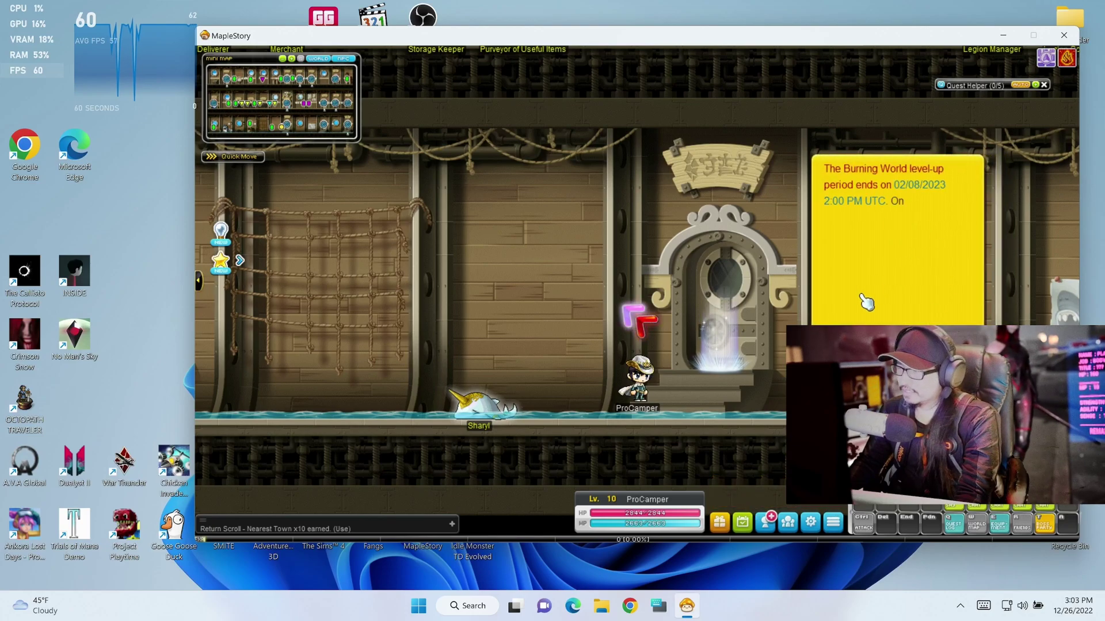
click(639, 371)
click(596, 329)
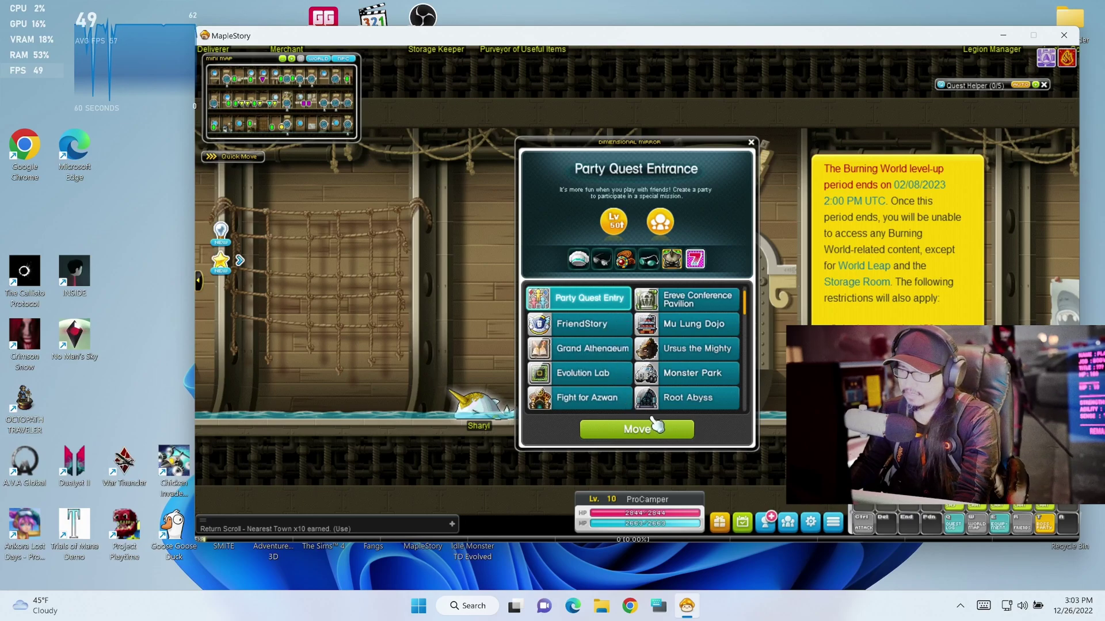
click(688, 398)
click(656, 428)
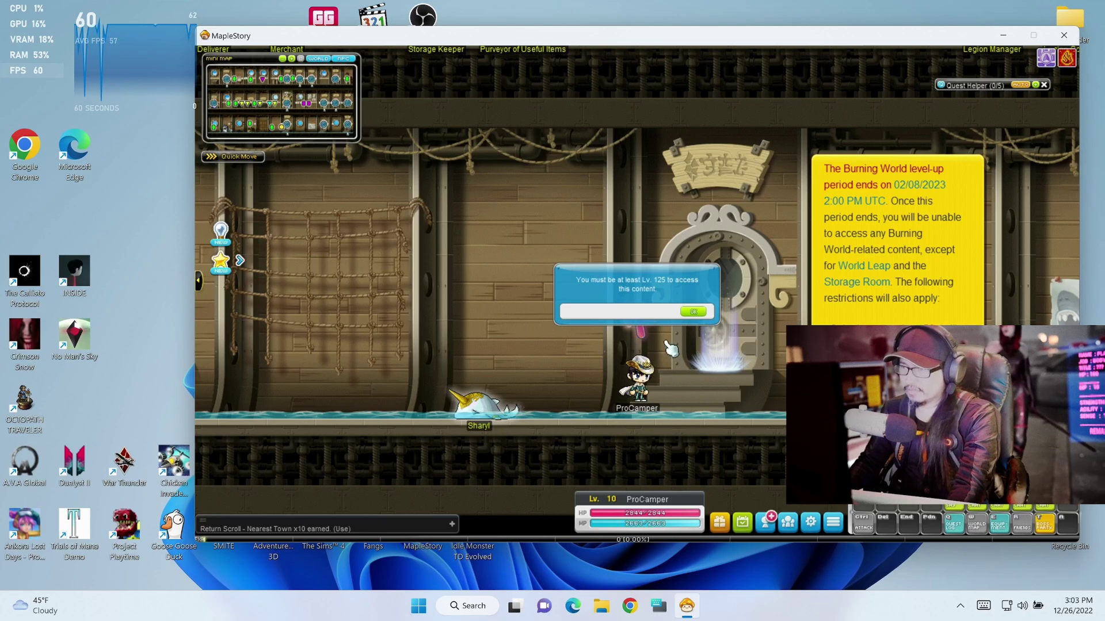
click(693, 313)
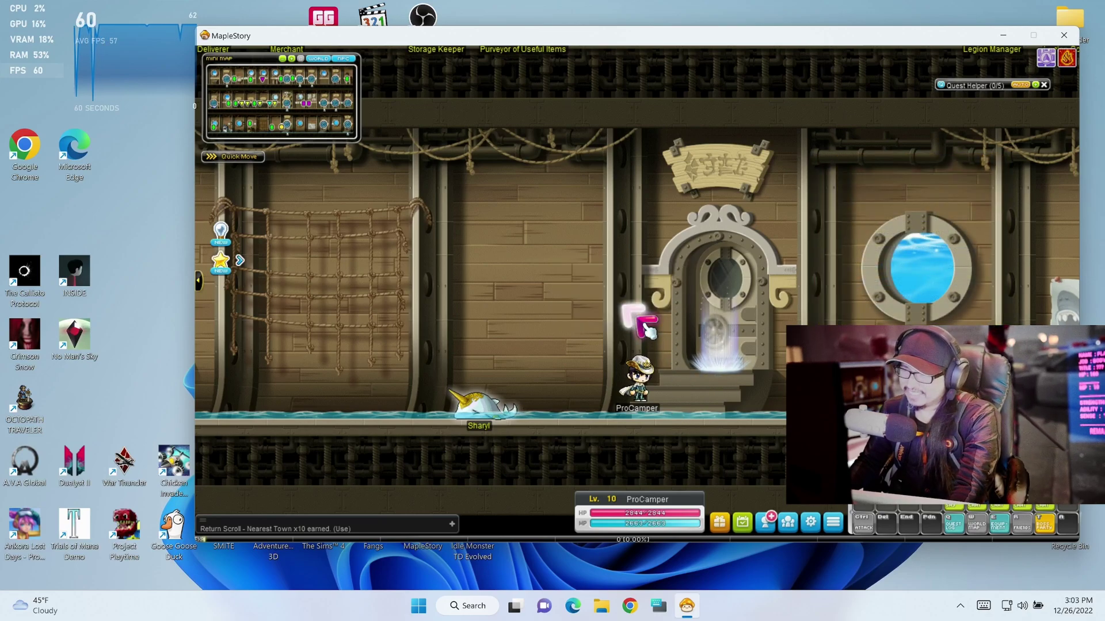
- Check the Nautilus world map, closing its Search and Bookmark panels
key(w)
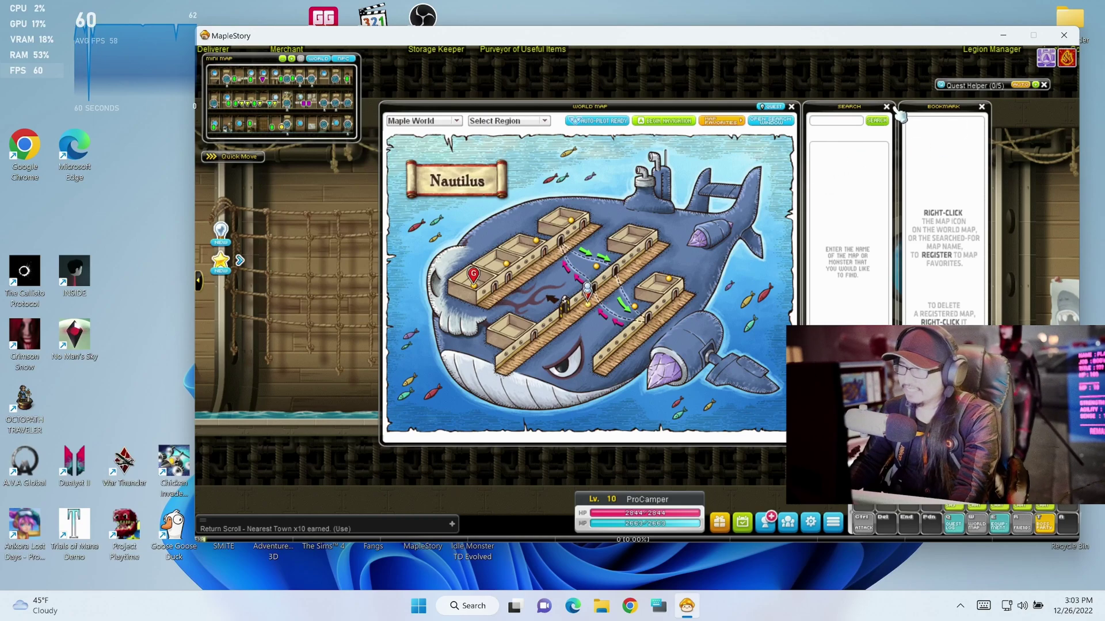
click(887, 107)
click(983, 107)
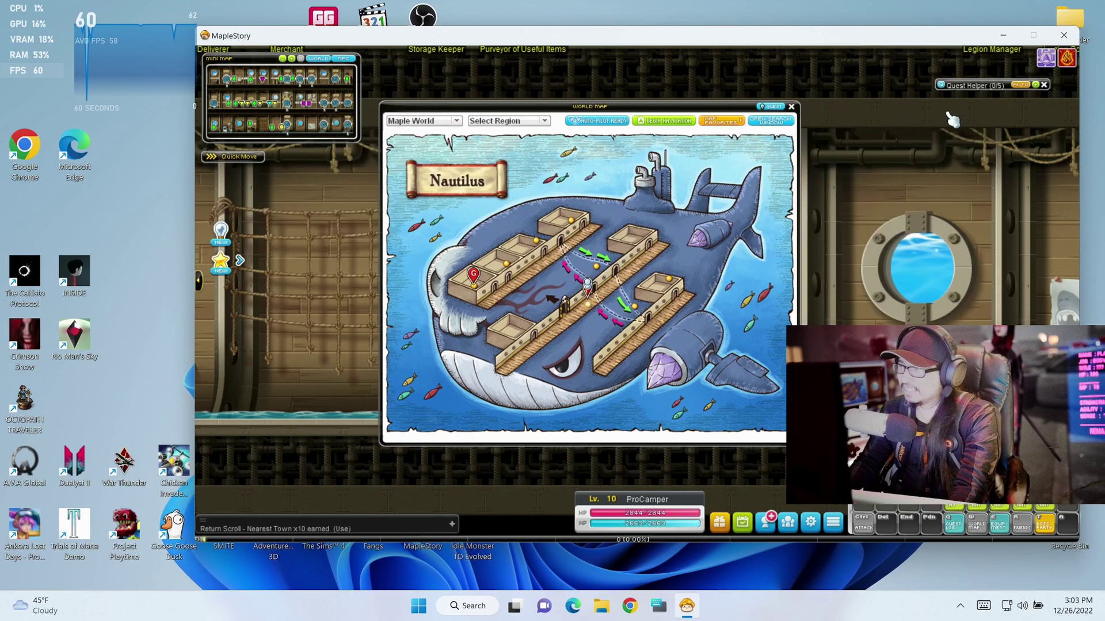
click(793, 108)
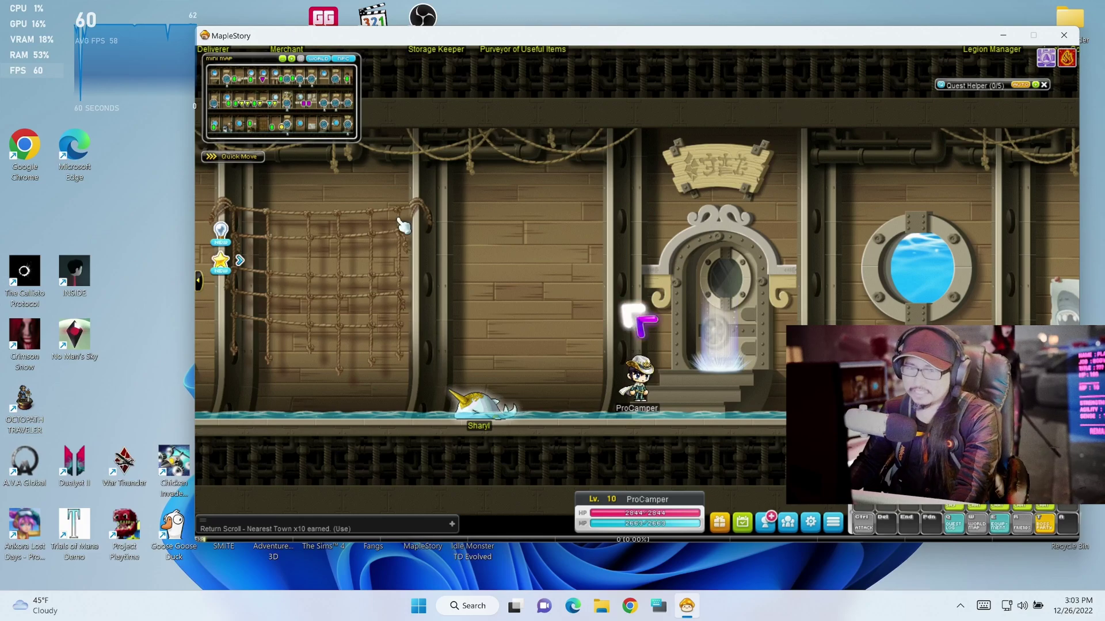
- Take the regular cab to Henesys and decline the Monster Park shuttle offer
click(237, 156)
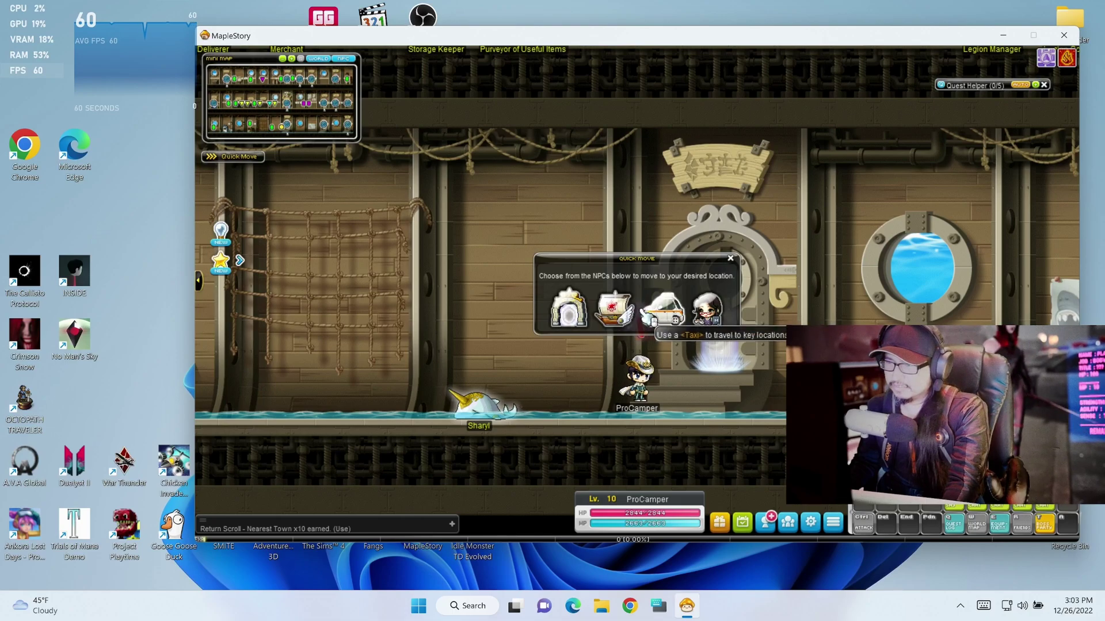
click(662, 309)
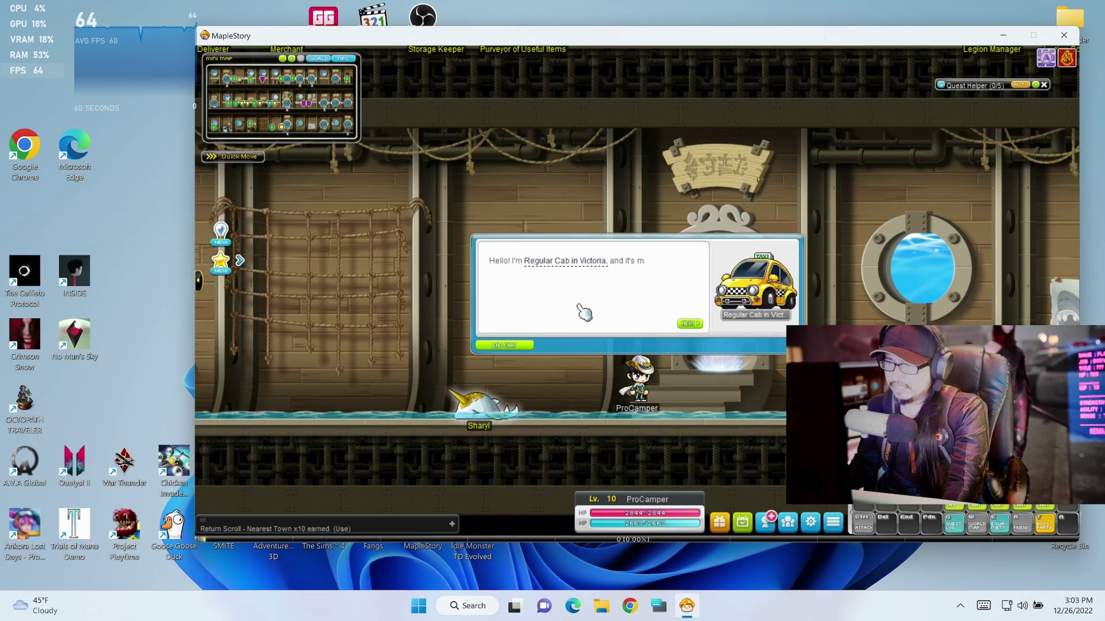
click(691, 327)
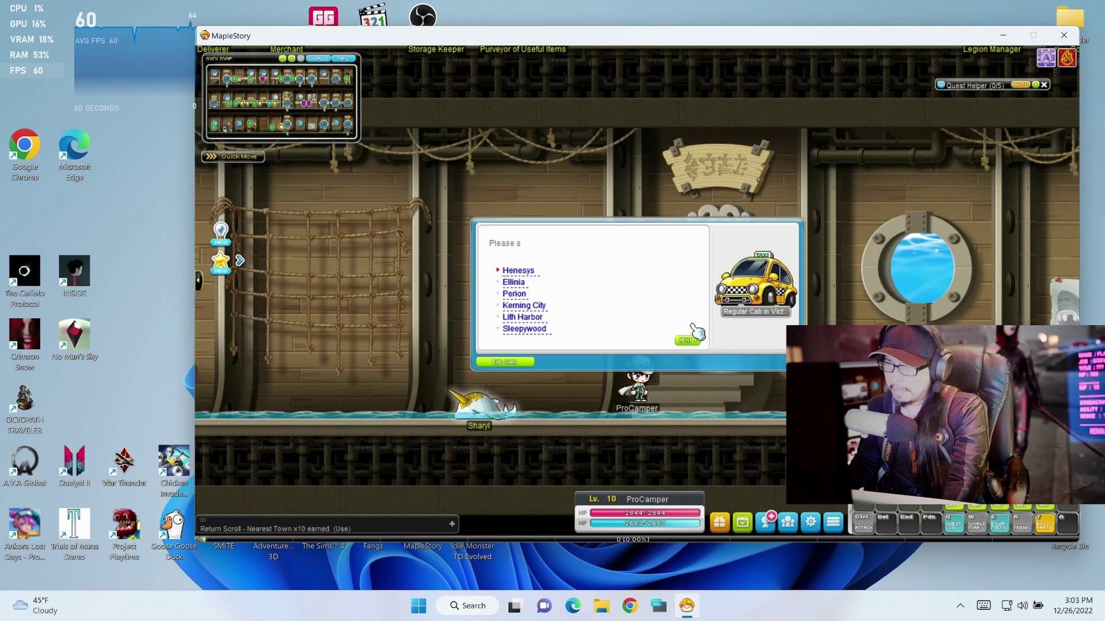
click(518, 271)
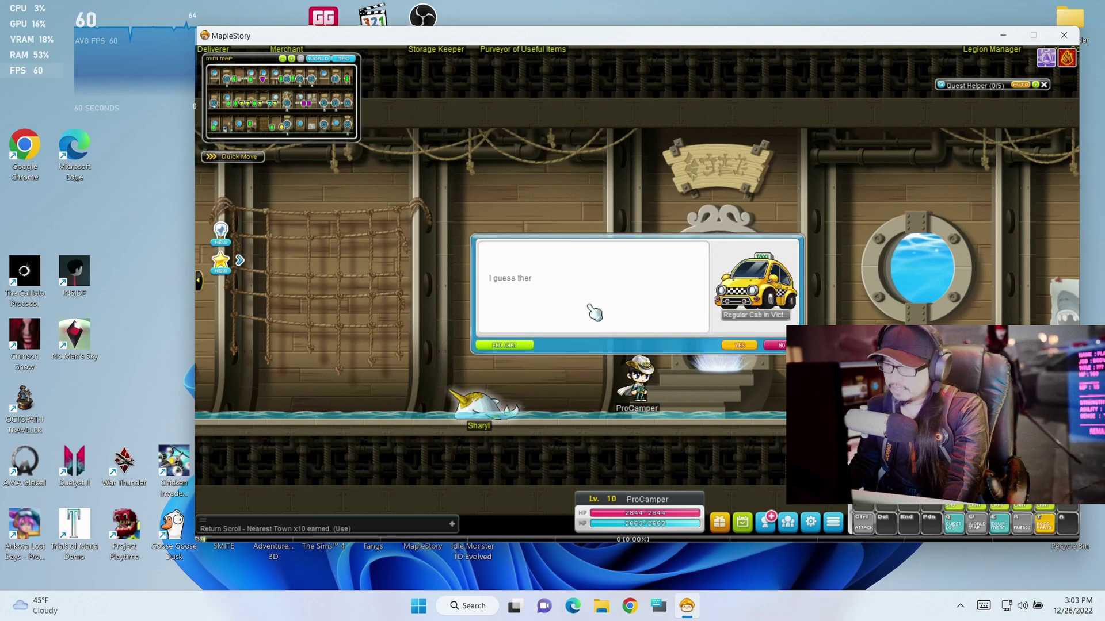
click(738, 346)
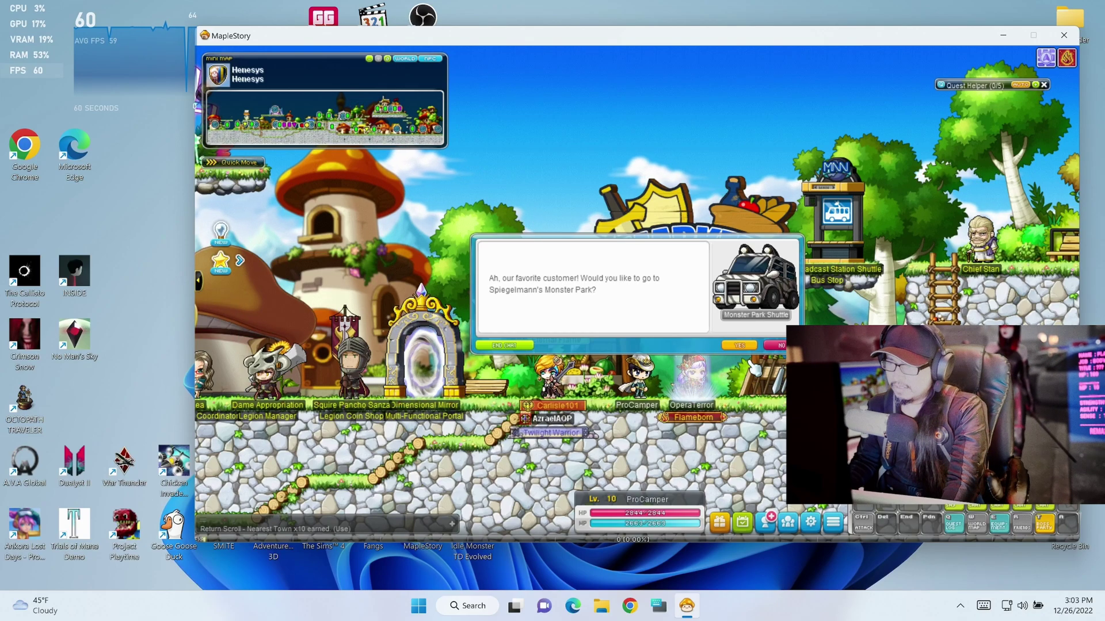
click(779, 347)
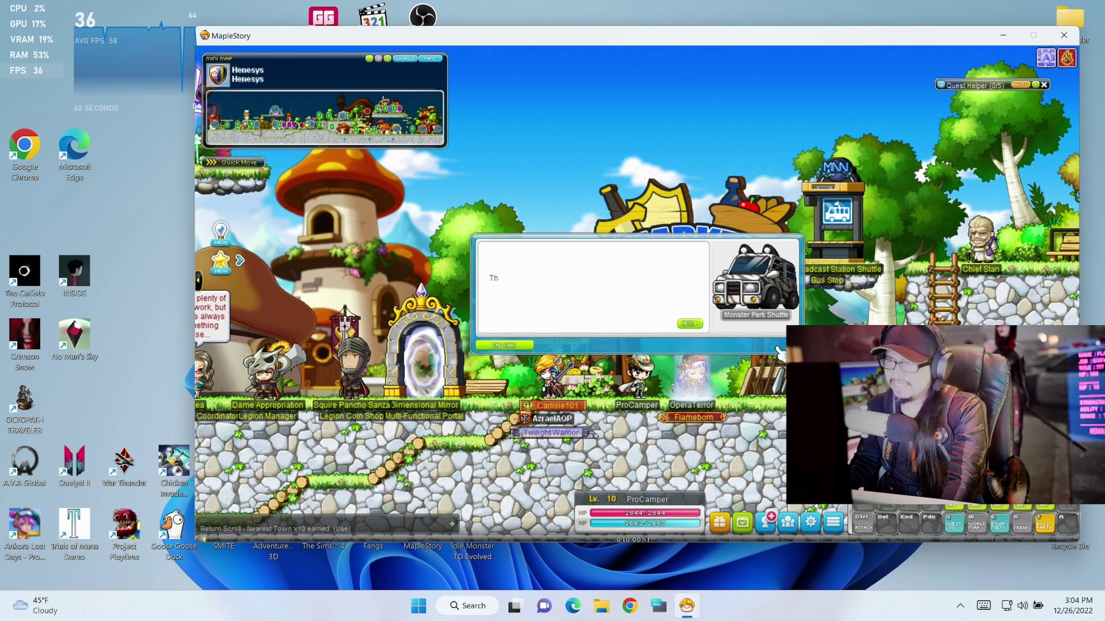
click(704, 337)
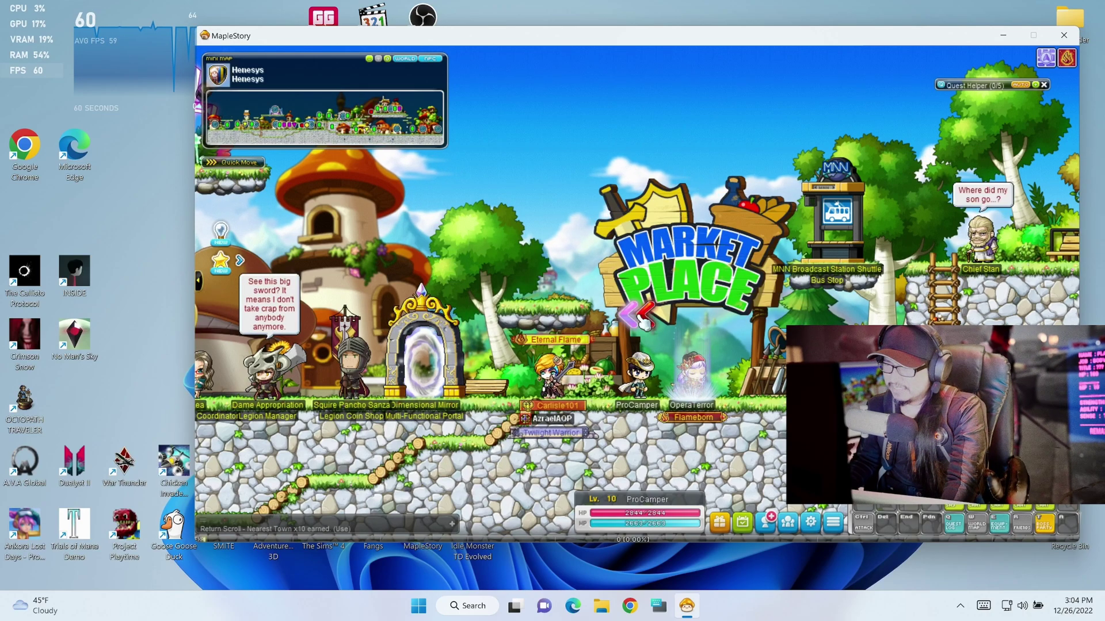
- Review ProCamper's stats showing 38 unspent AP and turn off Quest Helper AUTO
key(s)
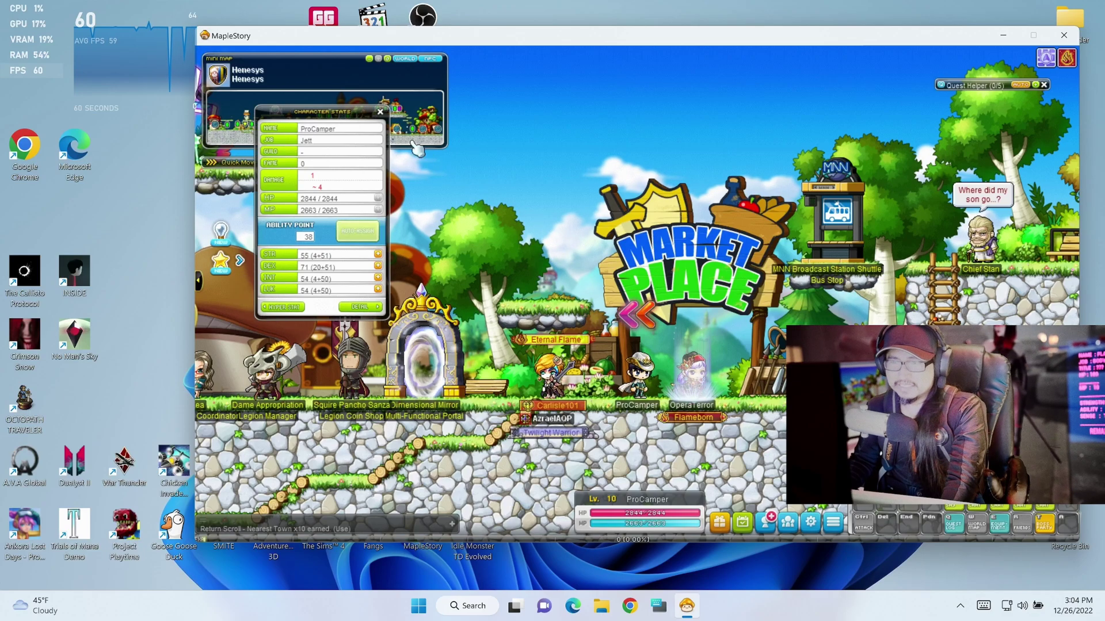
click(385, 114)
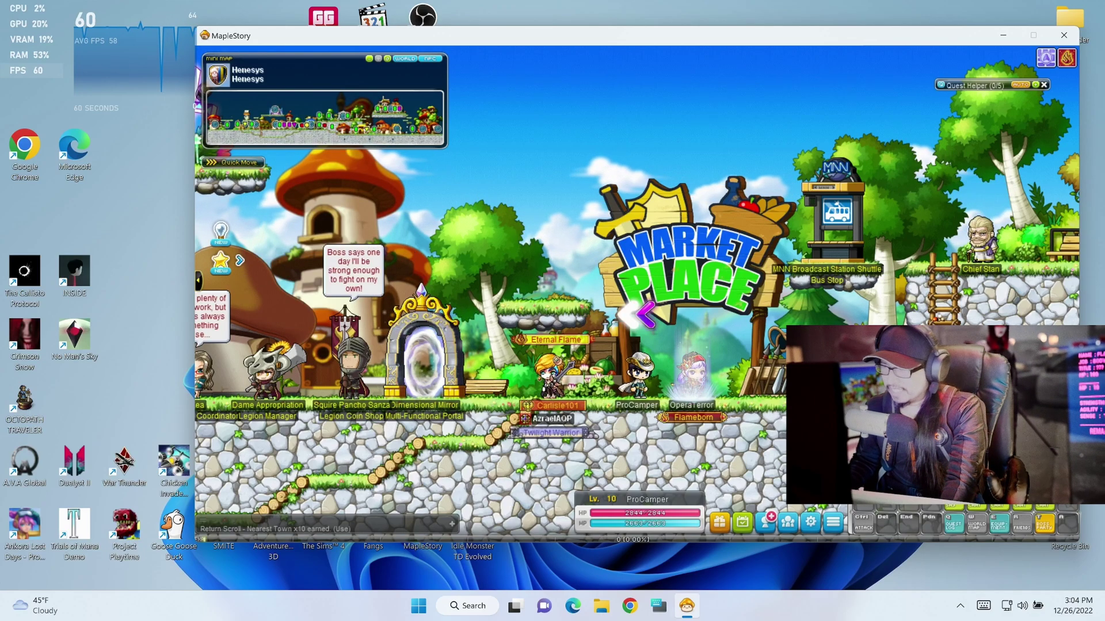
key(s)
key(s)
key(s)
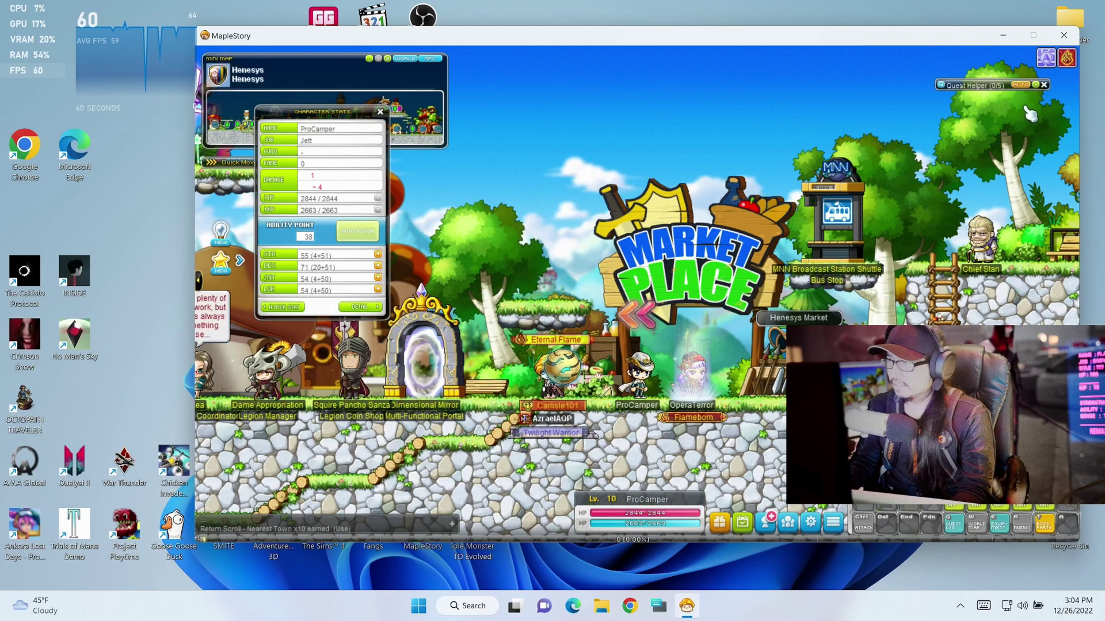
click(1022, 85)
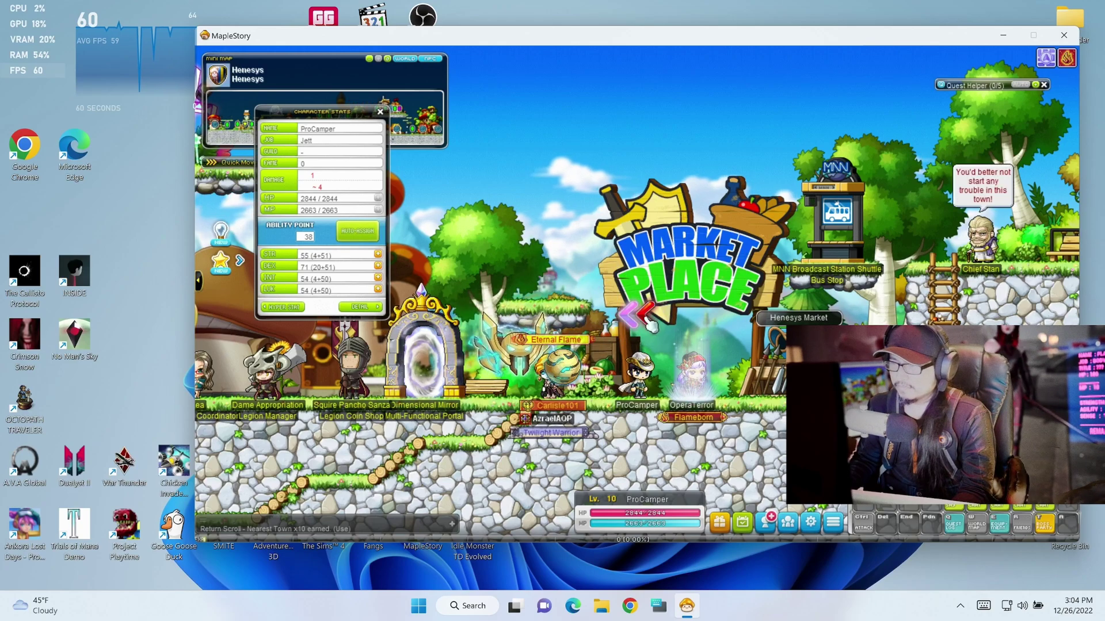
click(383, 114)
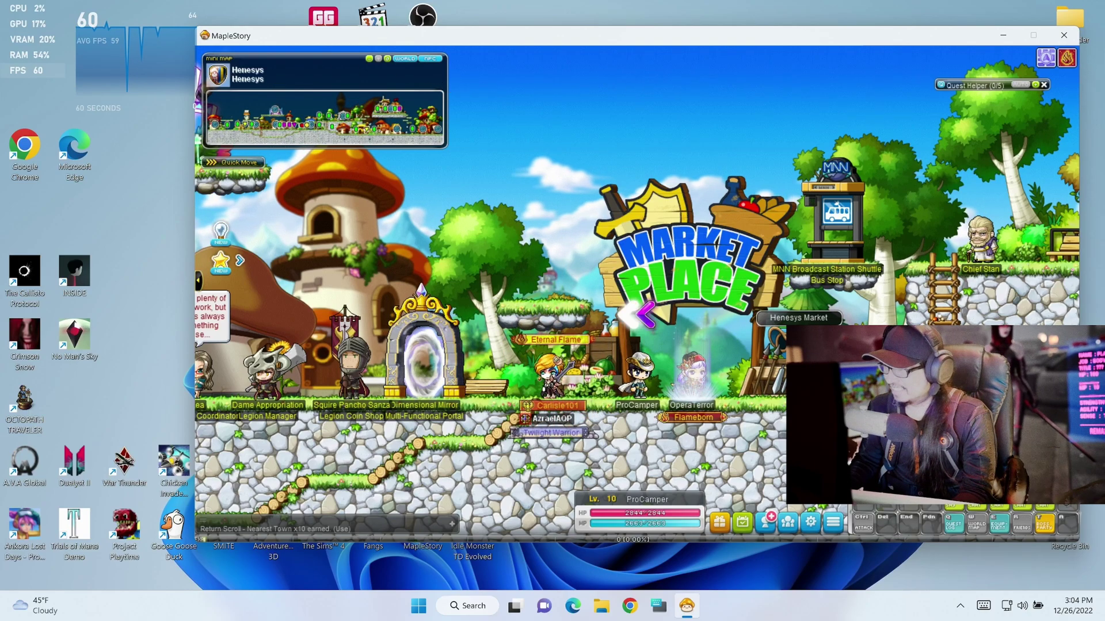
click(833, 522)
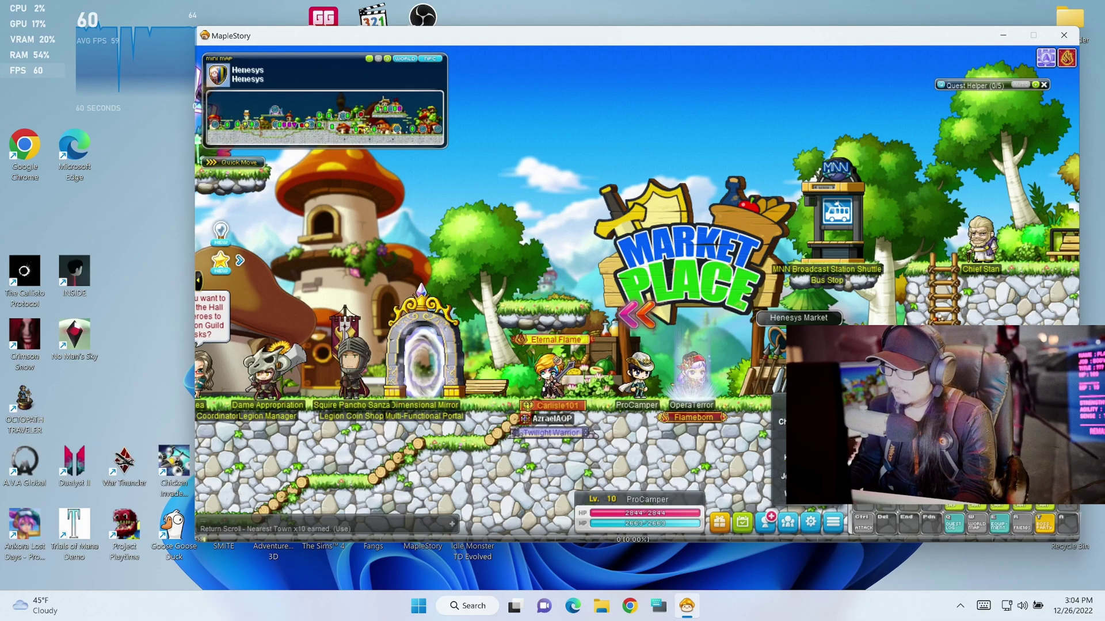
- Set the graphics resolution to 1920 x 1080 (16:9) with V-Sync off
click(832, 483)
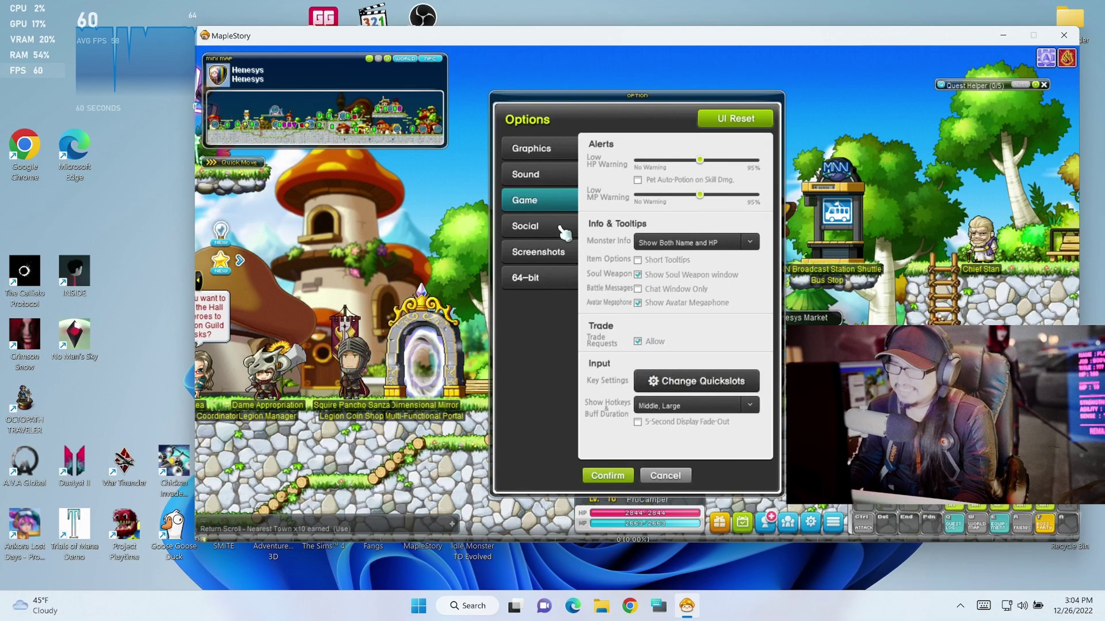
click(531, 149)
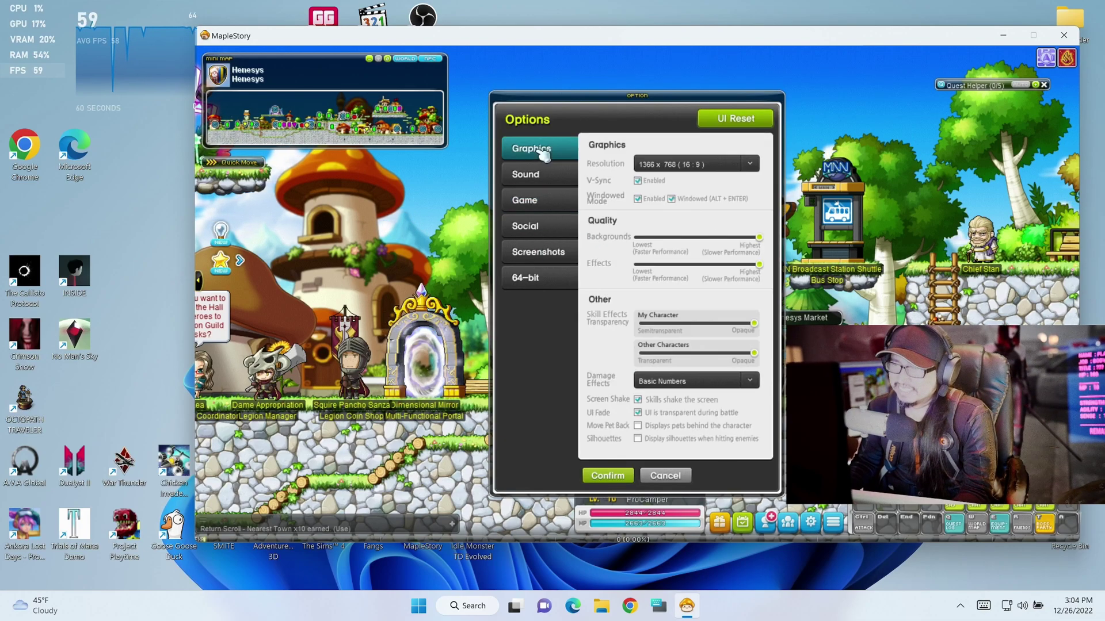
click(672, 164)
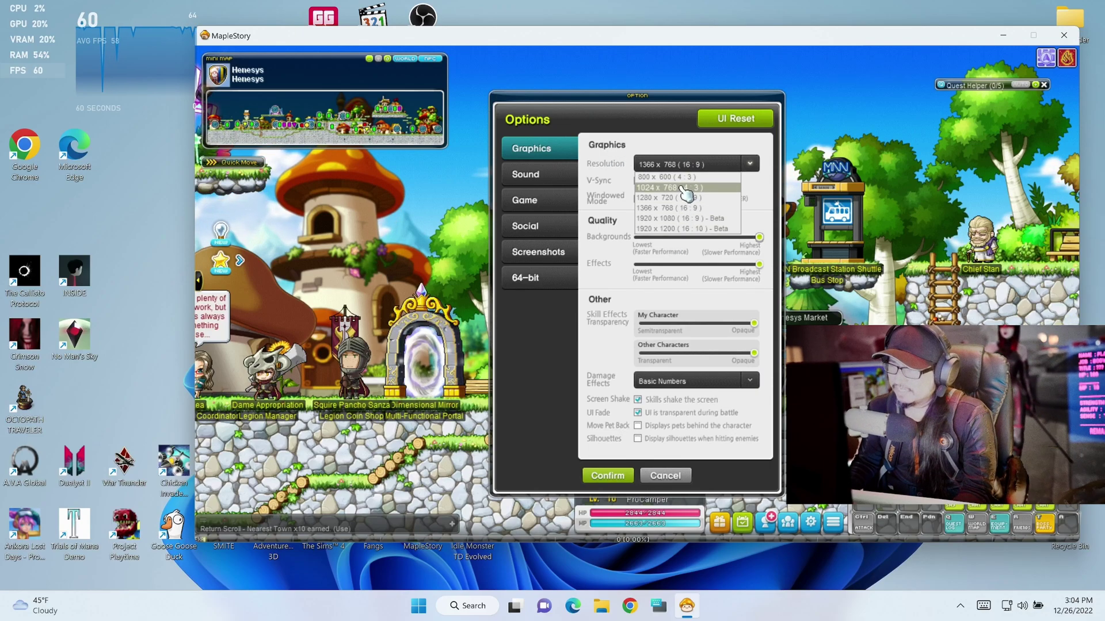
click(680, 219)
click(638, 181)
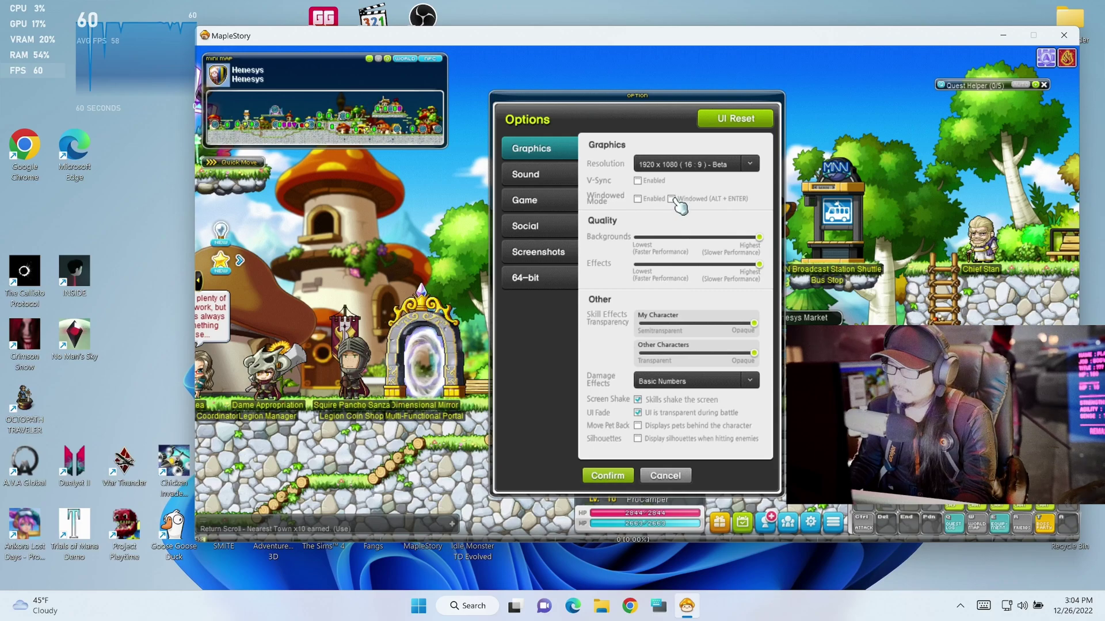
click(695, 165)
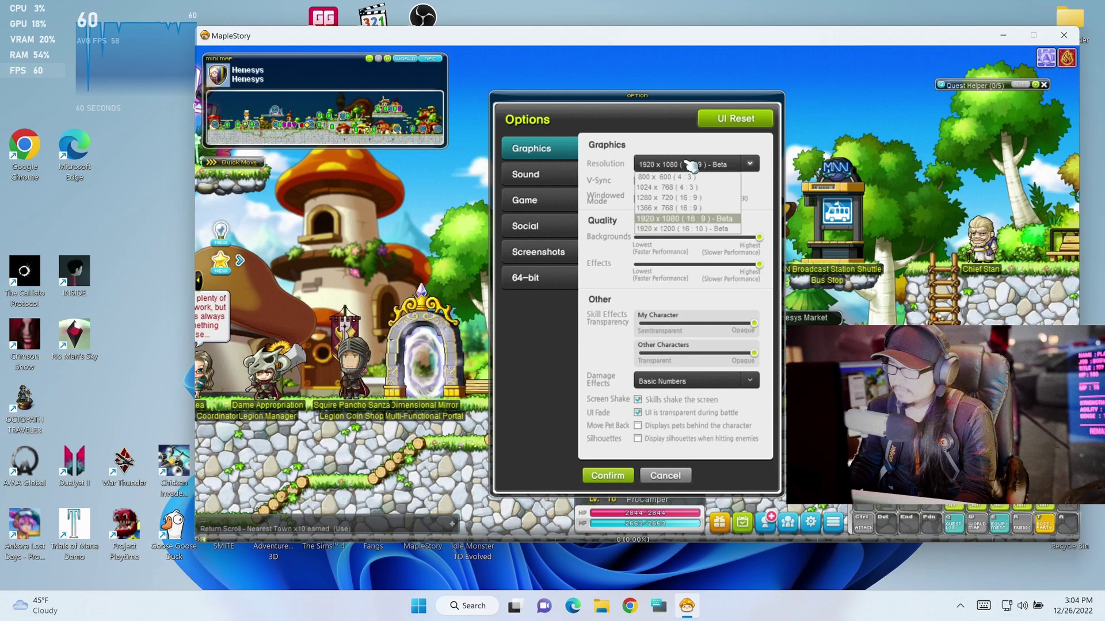
click(679, 220)
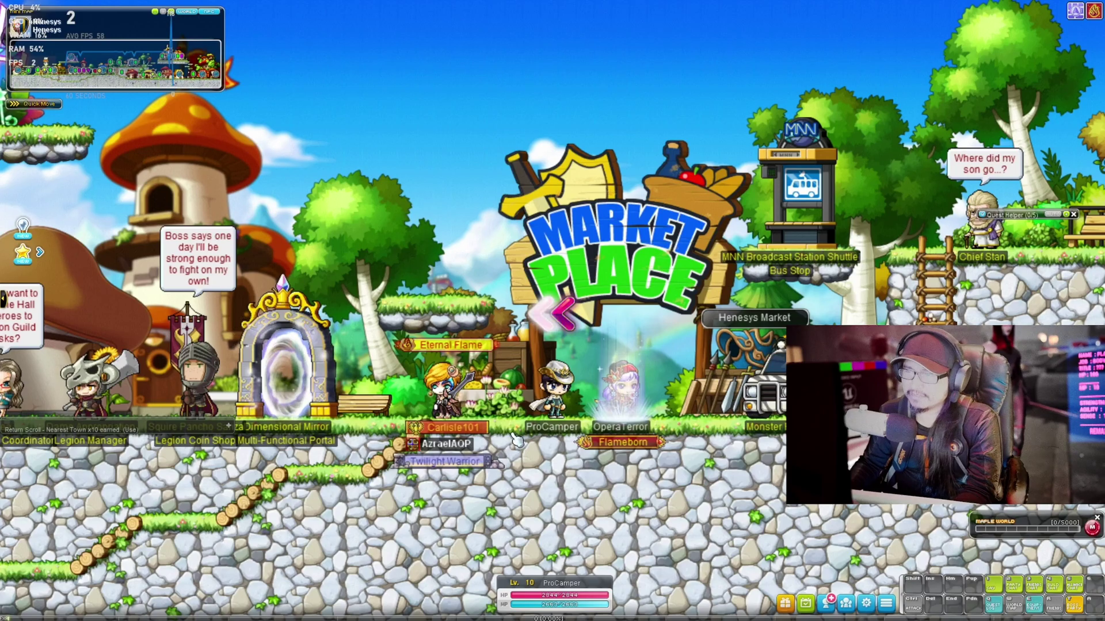
- Pick Ereve Conference Pavilion in the Dimensional Mirror list, triggering the Lv. 50 requirement notice
click(866, 604)
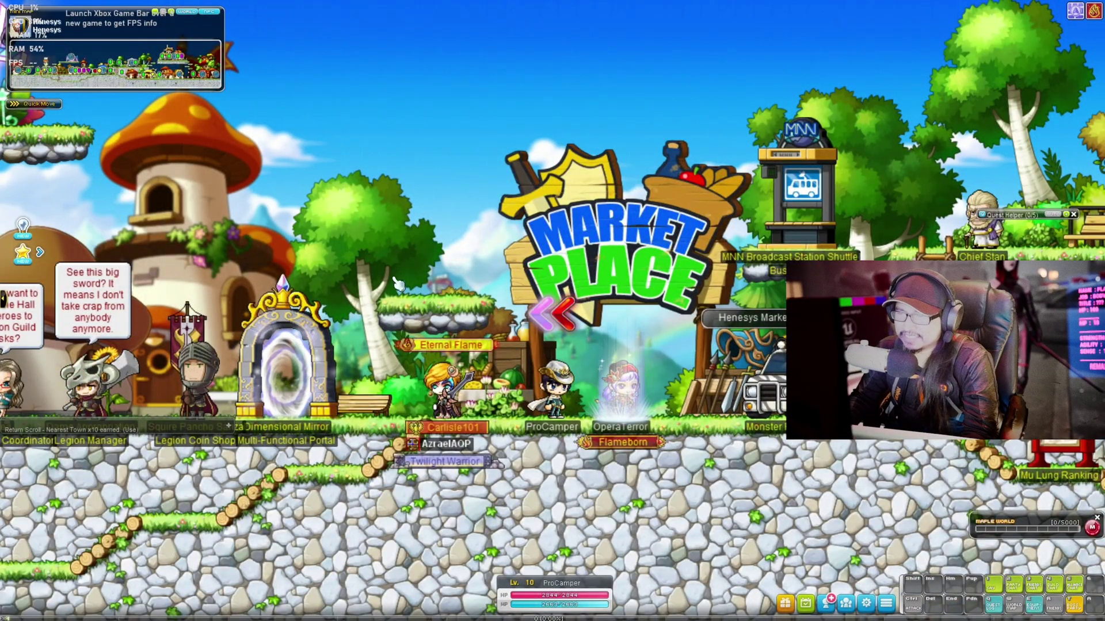
click(326, 428)
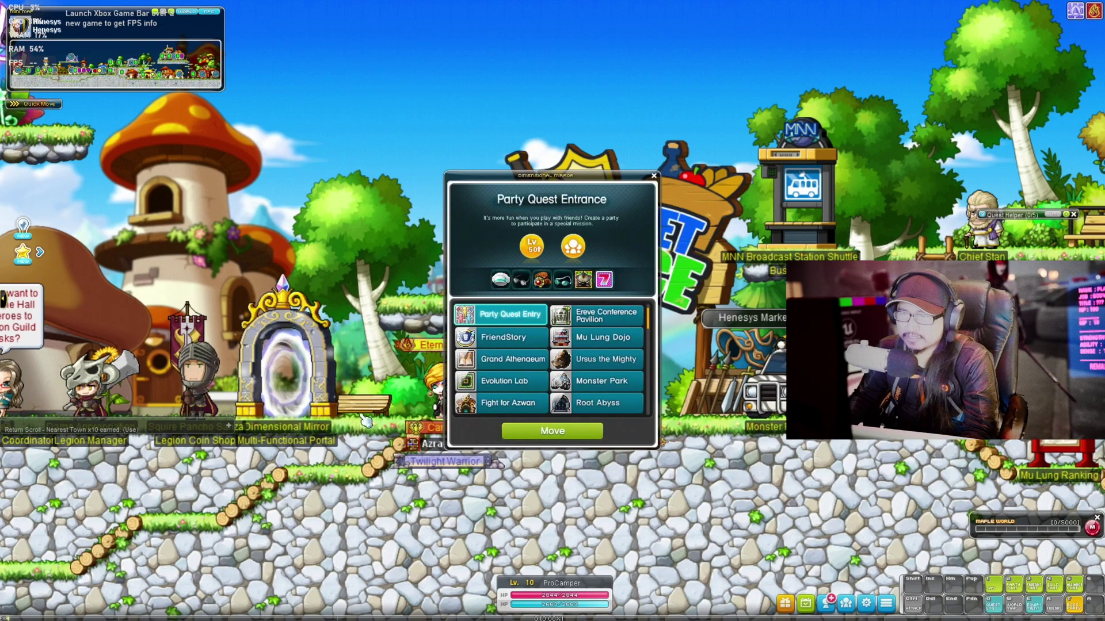
double_click(585, 318)
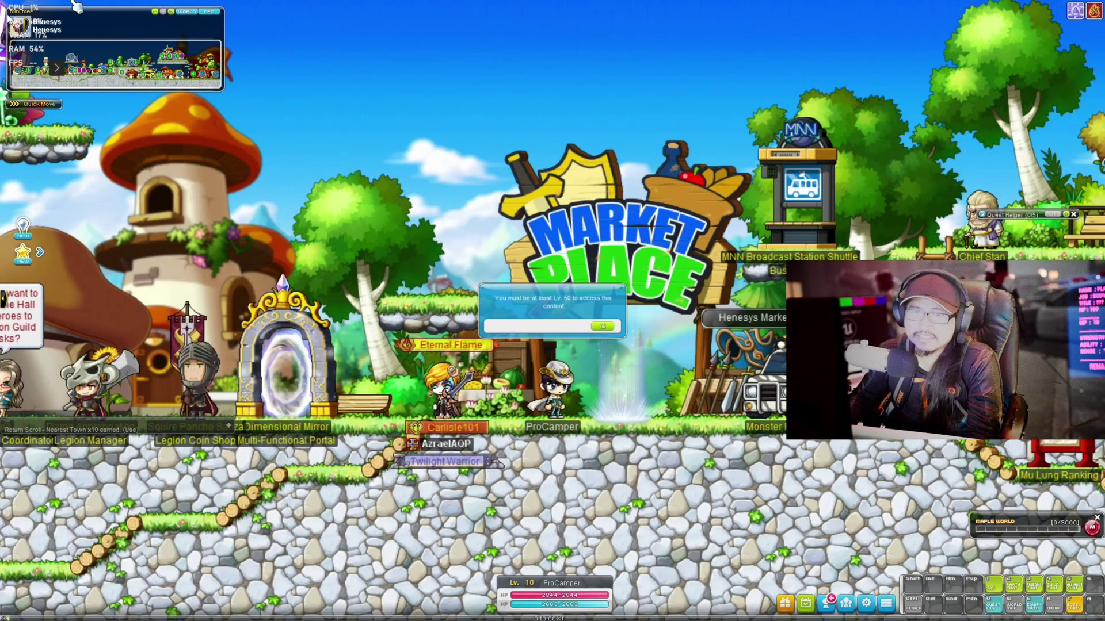
- Pin Game Bar's expanded performance stats beside the minimap, then dismiss the level requirement message
key(super+g)
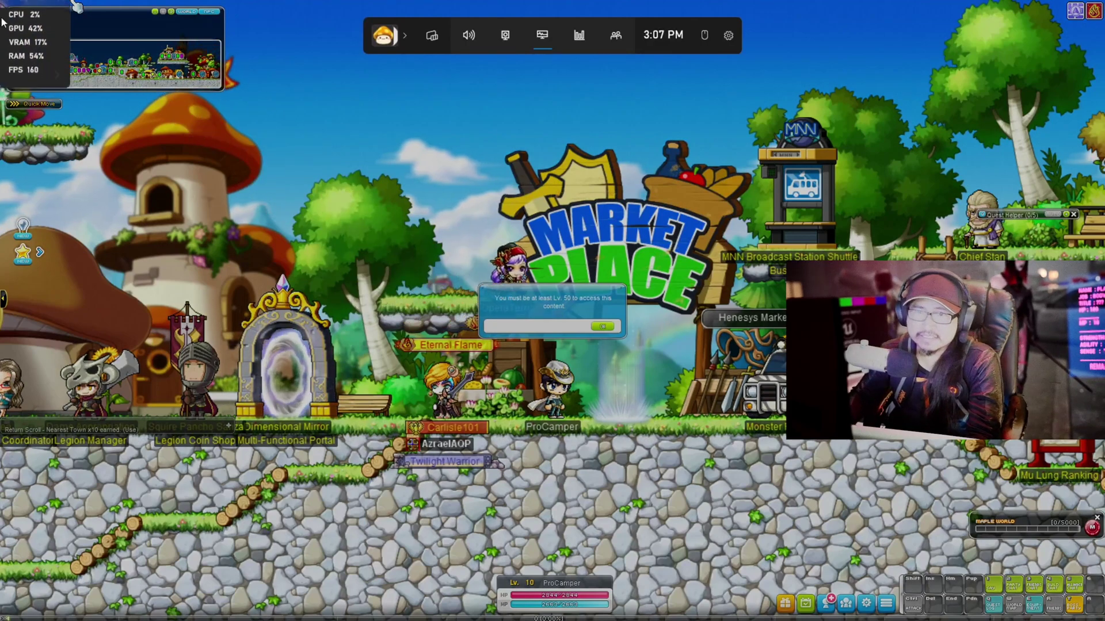
click(54, 74)
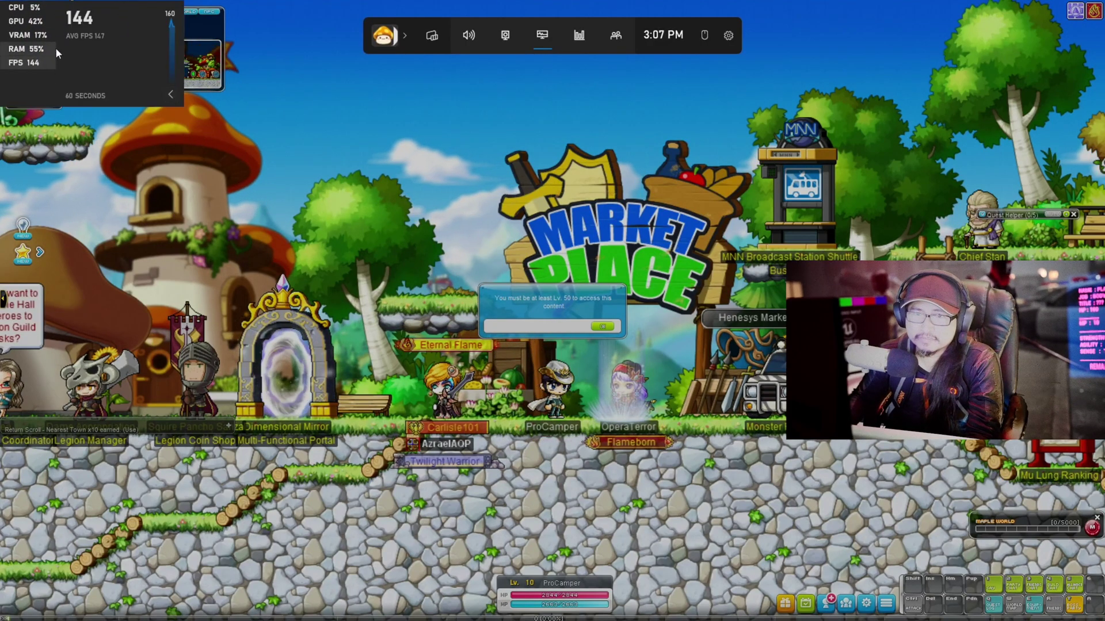
mouse_move(102, 7)
mouse_down()
mouse_move(62, 142)
mouse_move(316, 8)
mouse_up()
key(Escape)
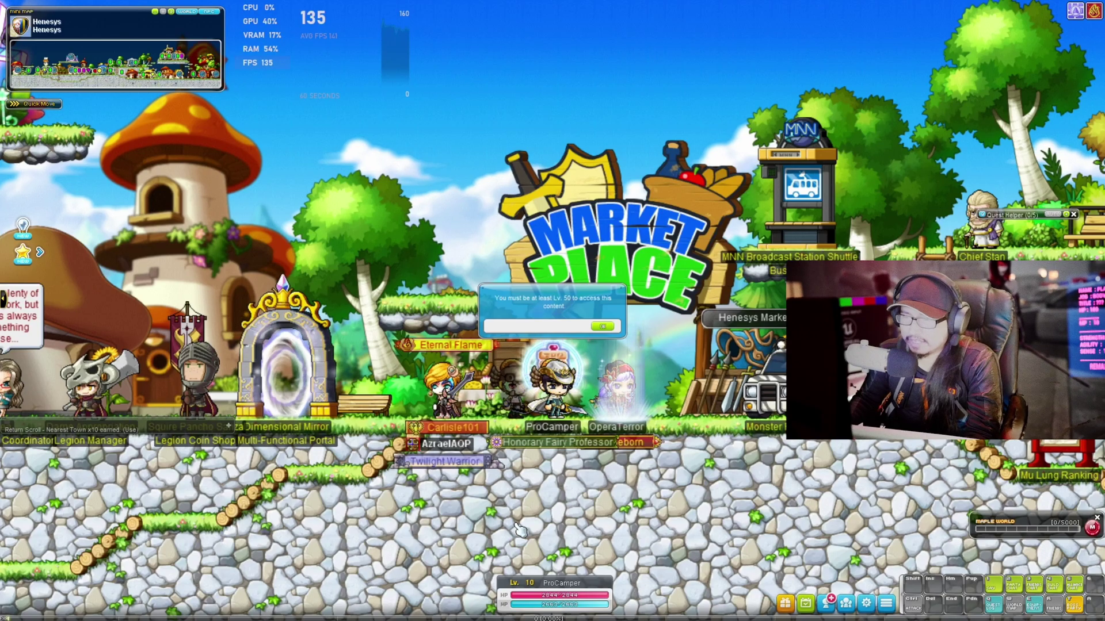
key(Return)
- Open the Joypad Setting window from the system settings and reposition it
key(Escape)
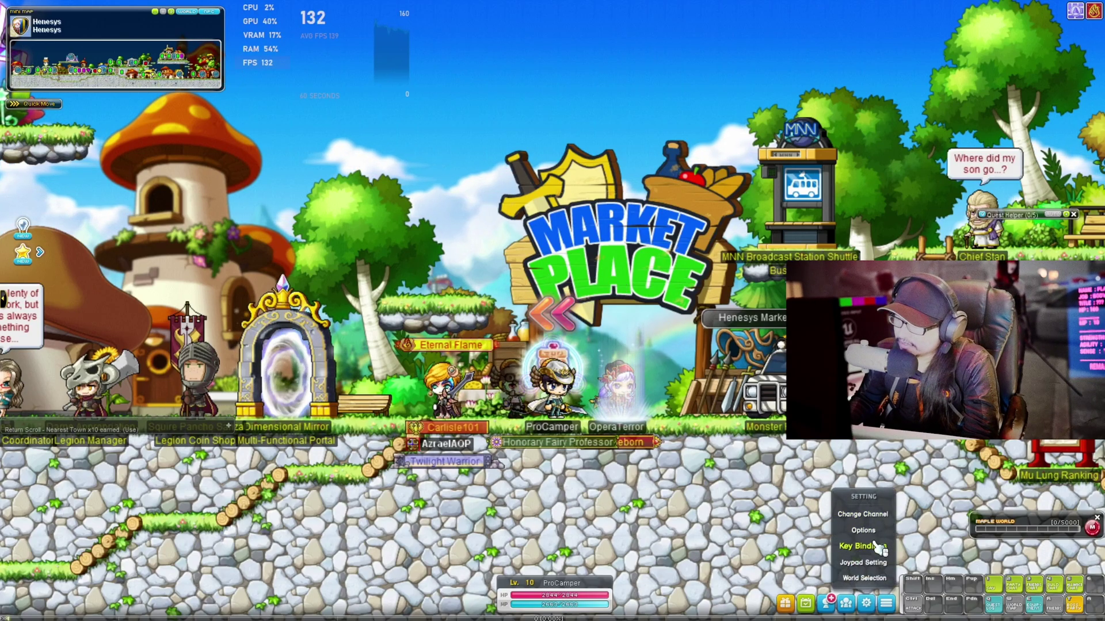
click(864, 562)
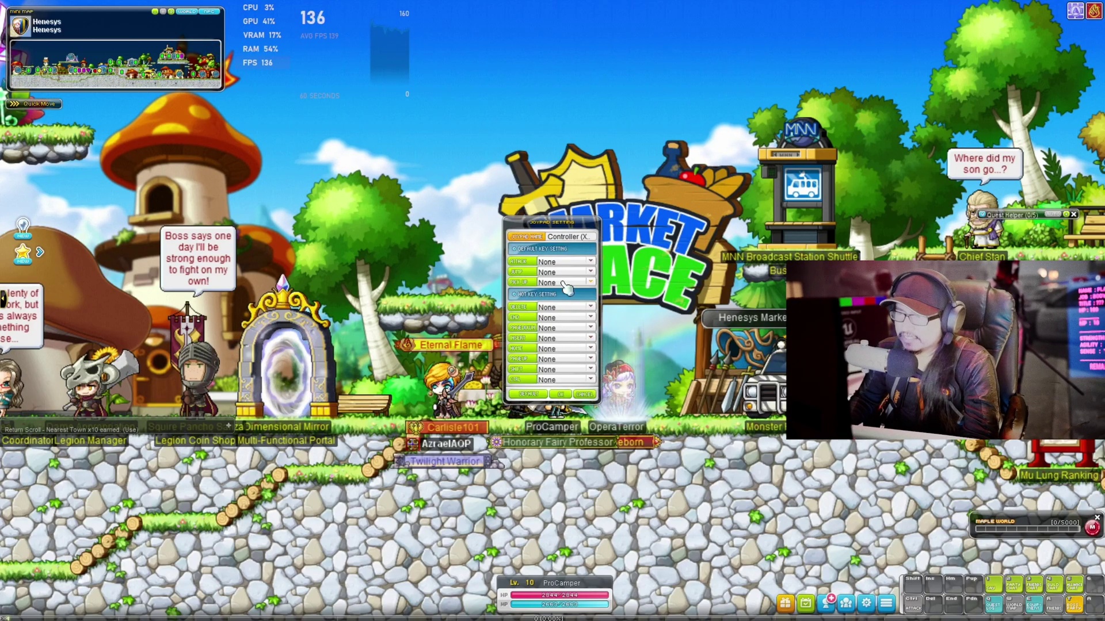
drag(548, 221, 368, 163)
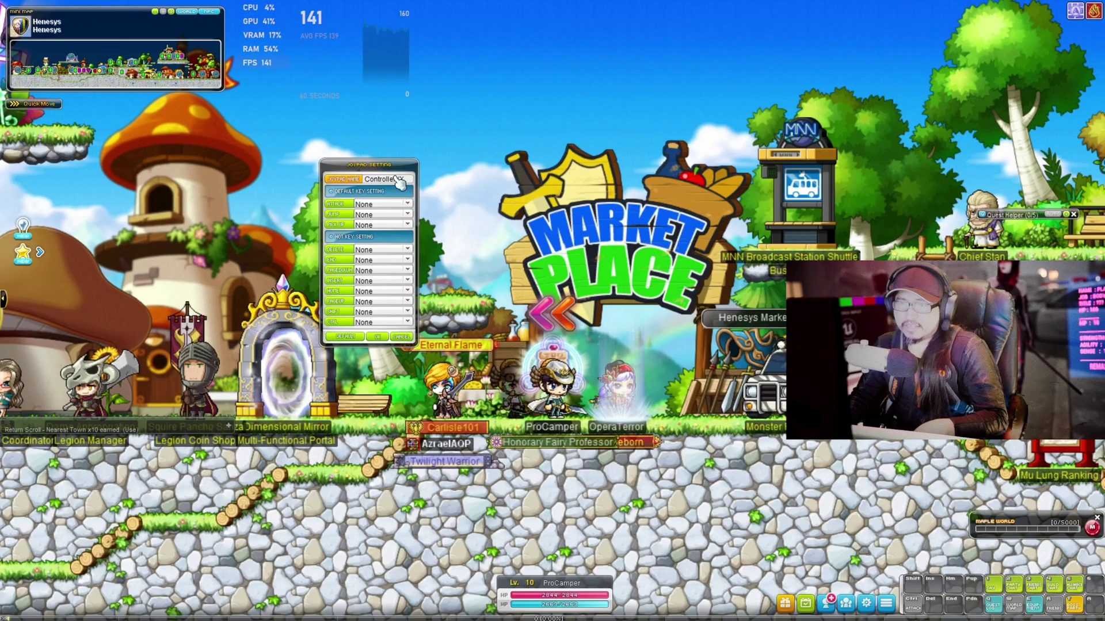
drag(397, 179, 402, 182)
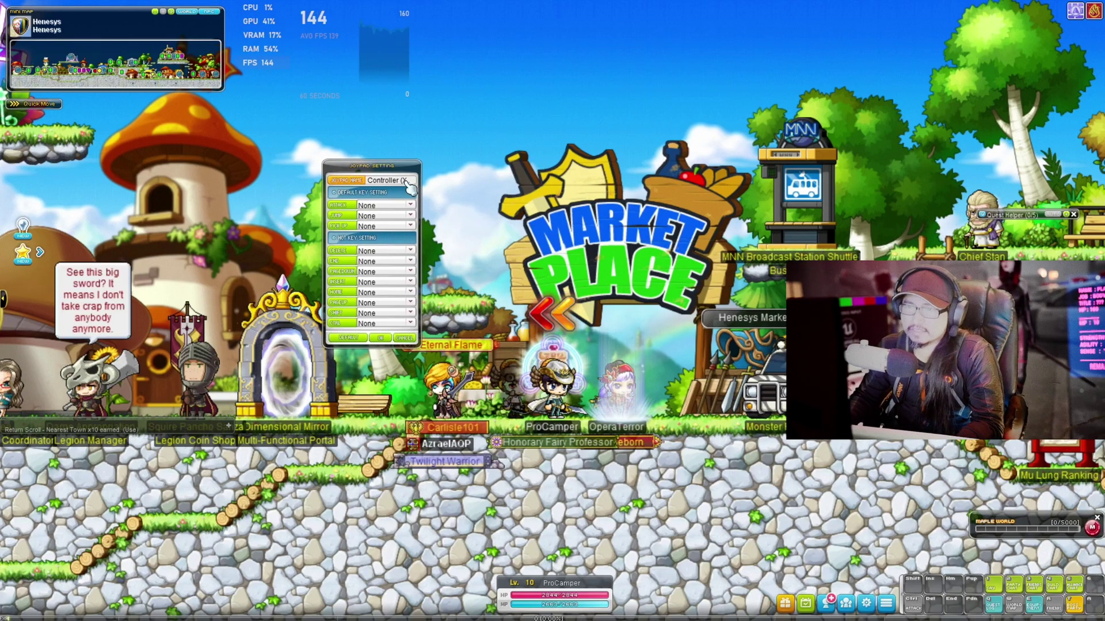
- Assign Button 1 to ATTACK, review the JUMP choices, and save the joypad mapping
click(374, 207)
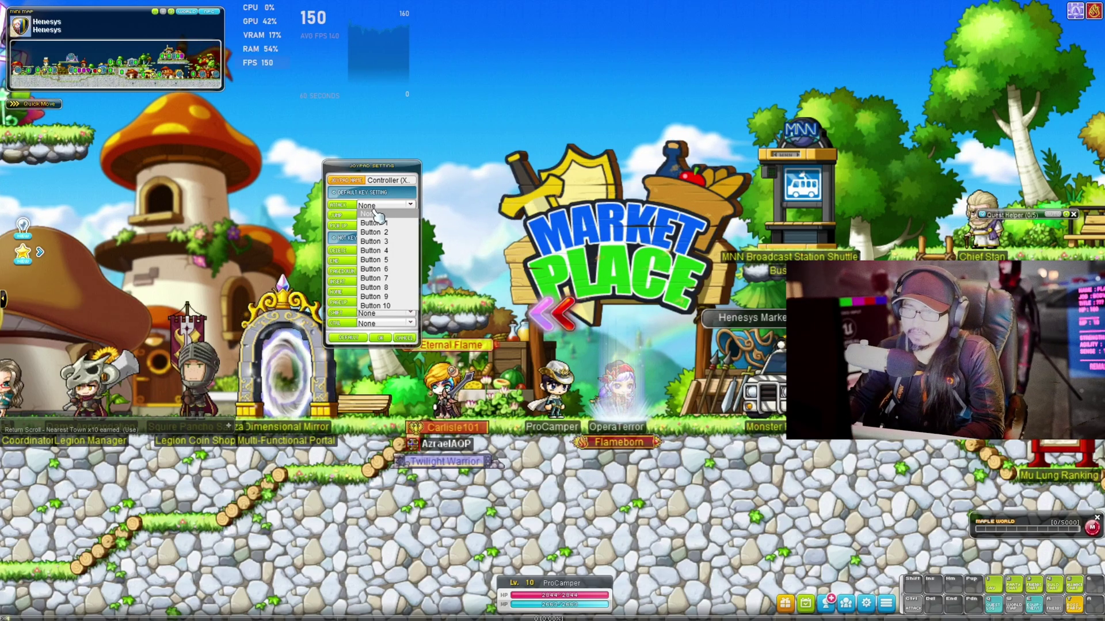
click(374, 223)
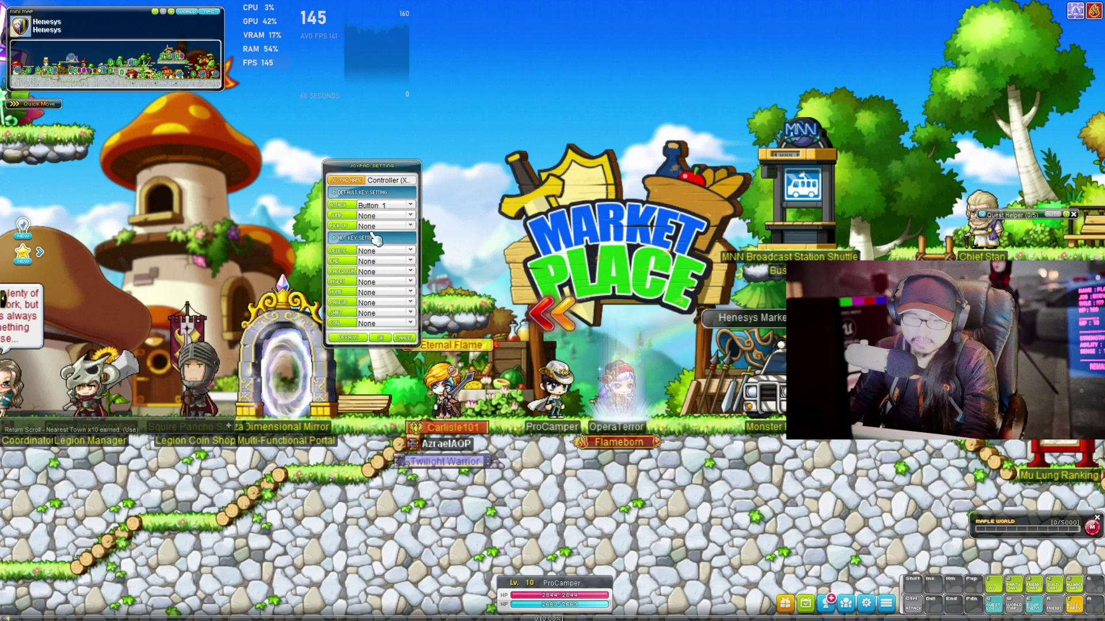
click(384, 217)
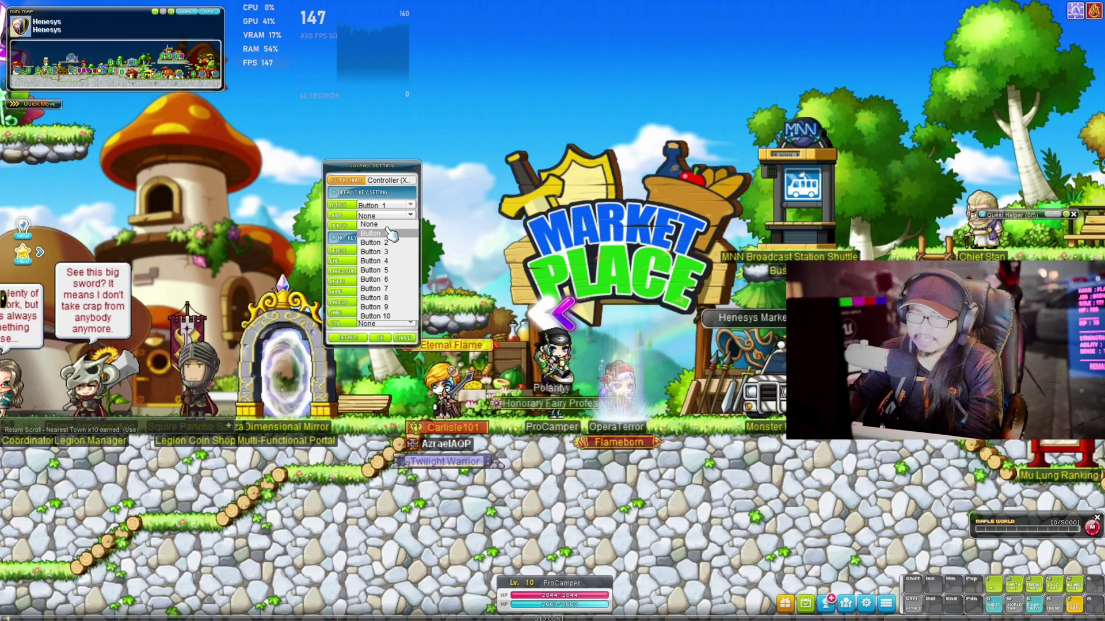
click(412, 219)
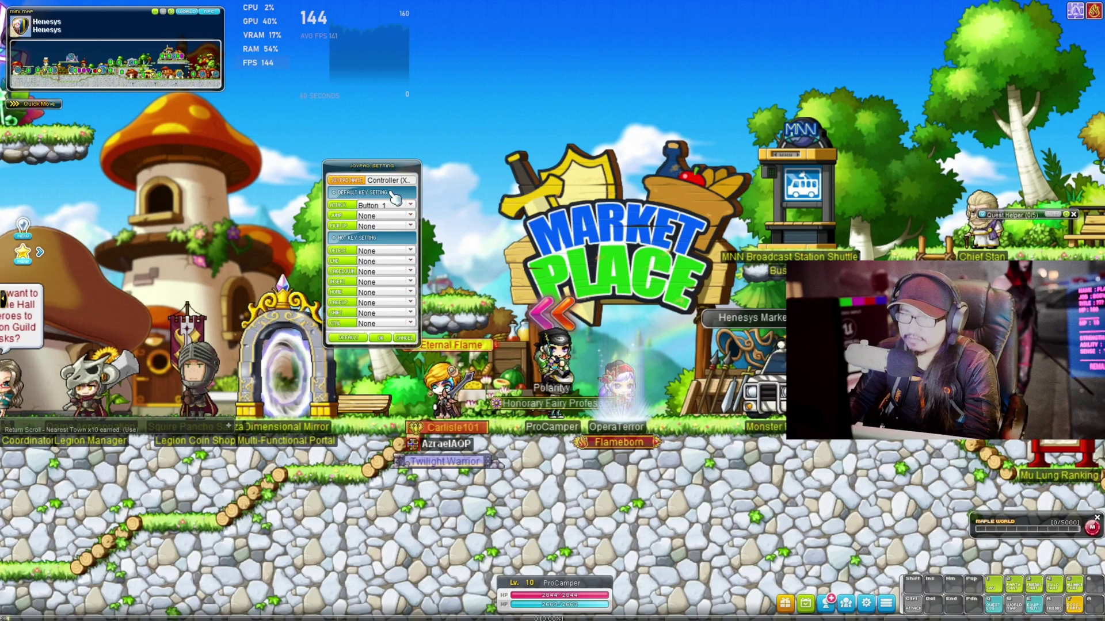
drag(380, 166, 363, 166)
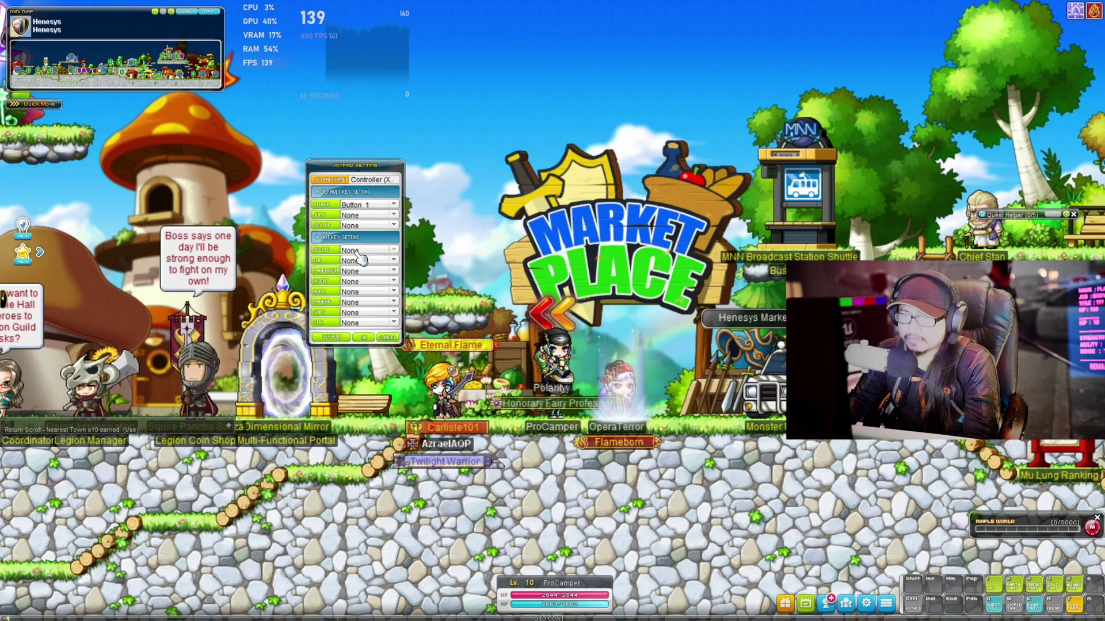
click(363, 343)
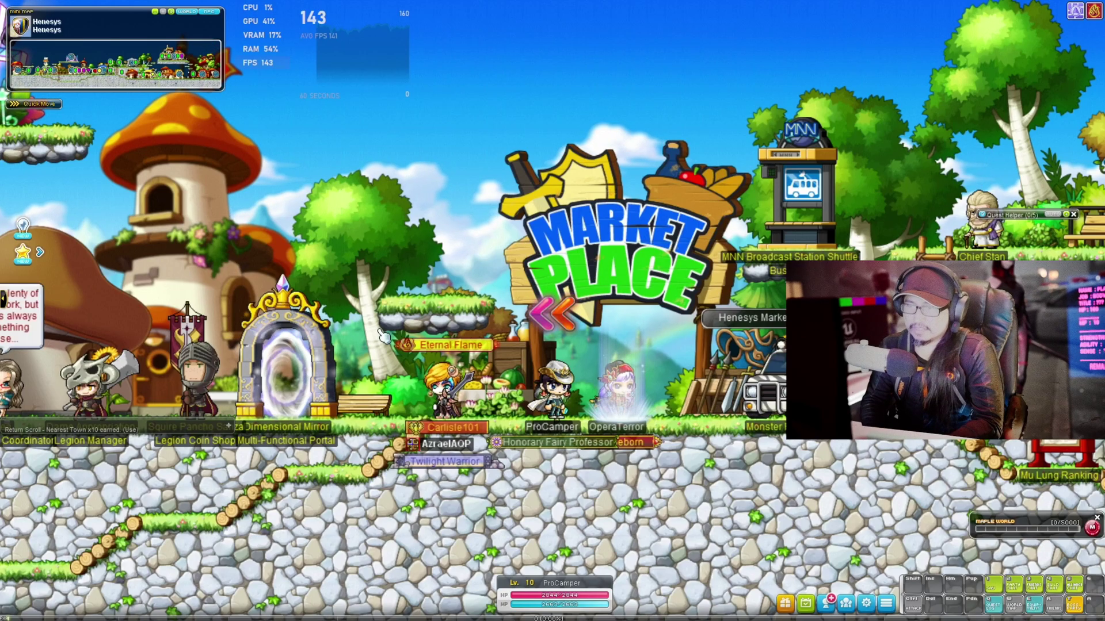
- Show ProCamper's stats window, then open and close the Setting and Menu popups
key(s)
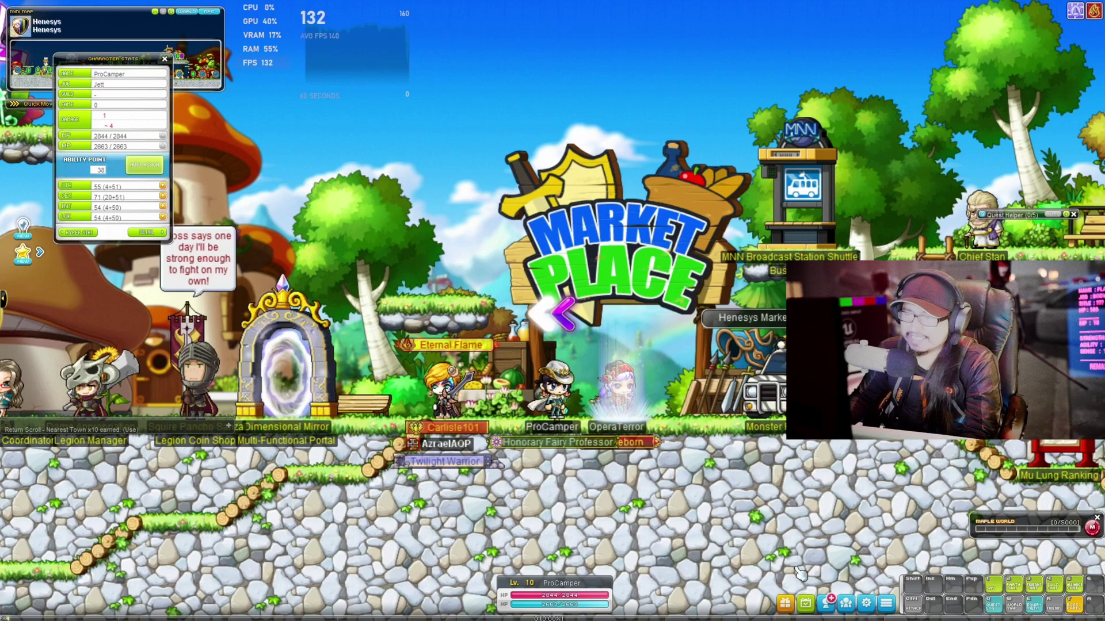
click(868, 603)
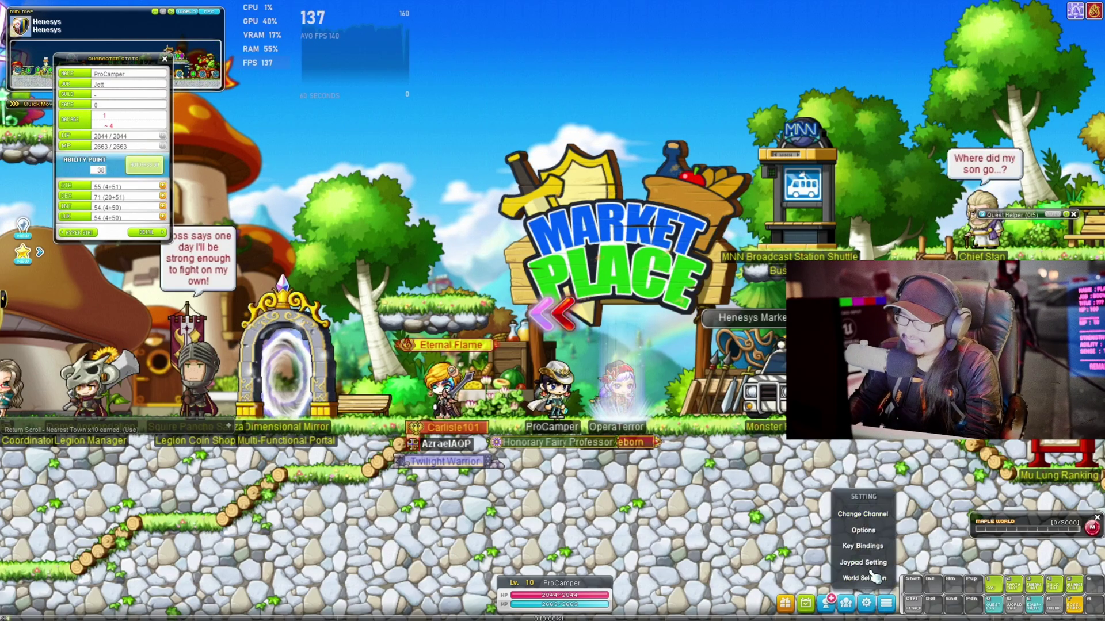
click(863, 530)
click(888, 603)
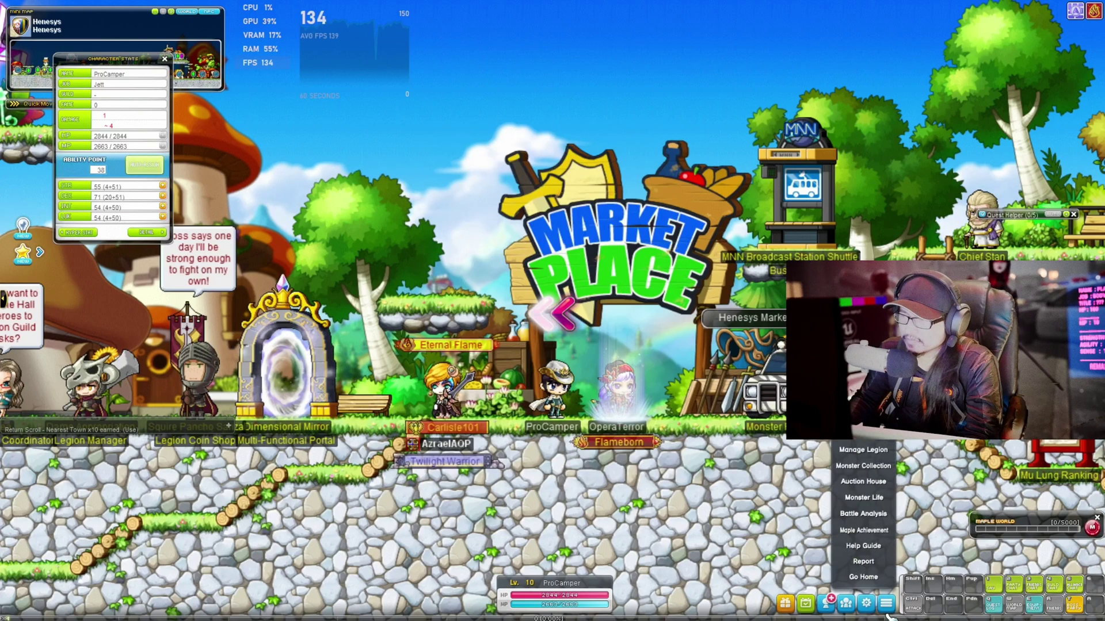
click(887, 602)
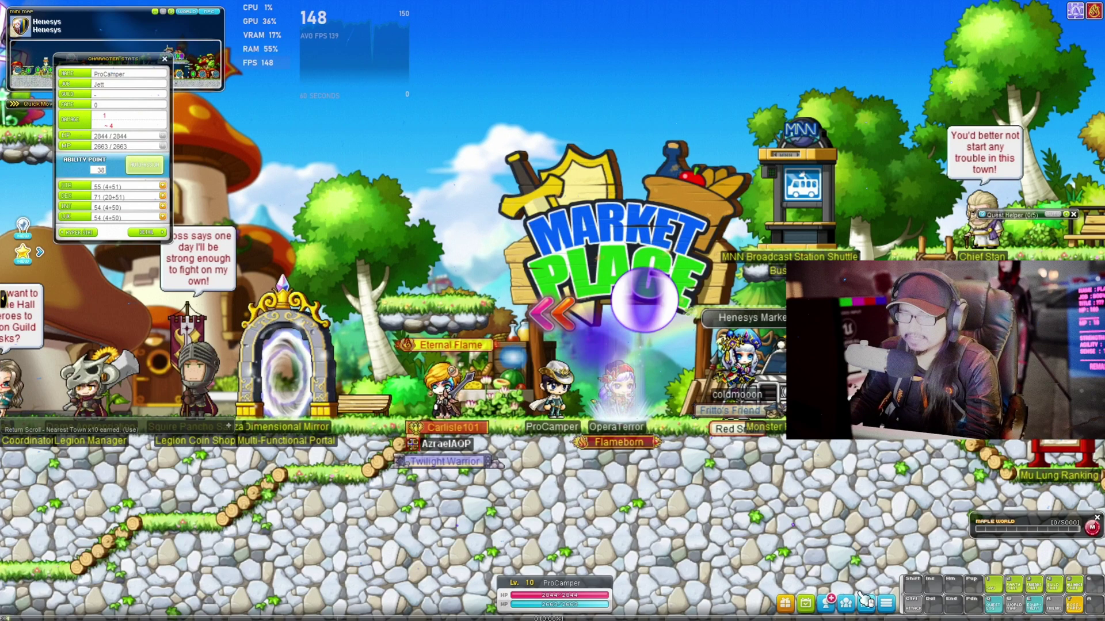